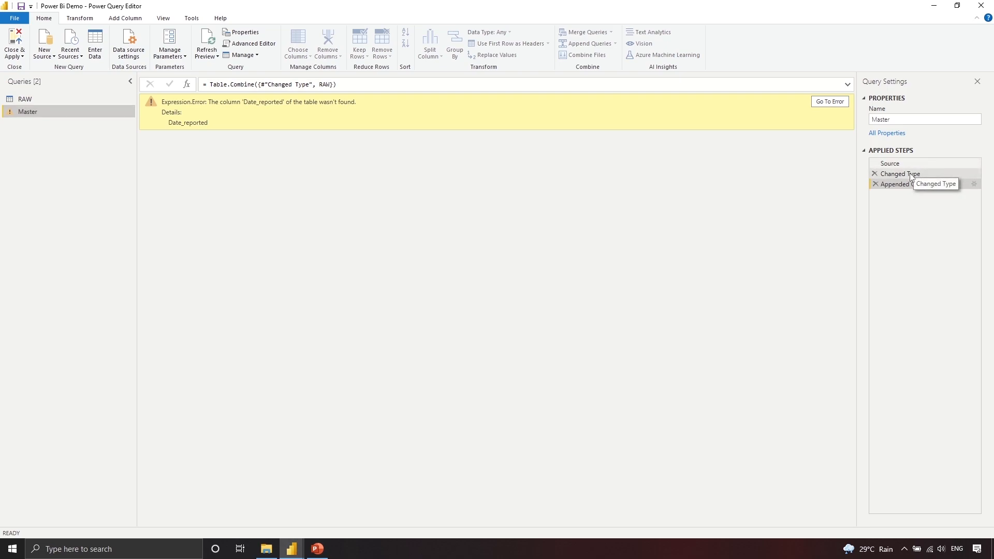
Step: Insert a Use First Row as Headers step after Master's Source step
{"action": "left_click", "coordinate": [909, 173]}
{"action": "left_click", "coordinate": [908, 163]}
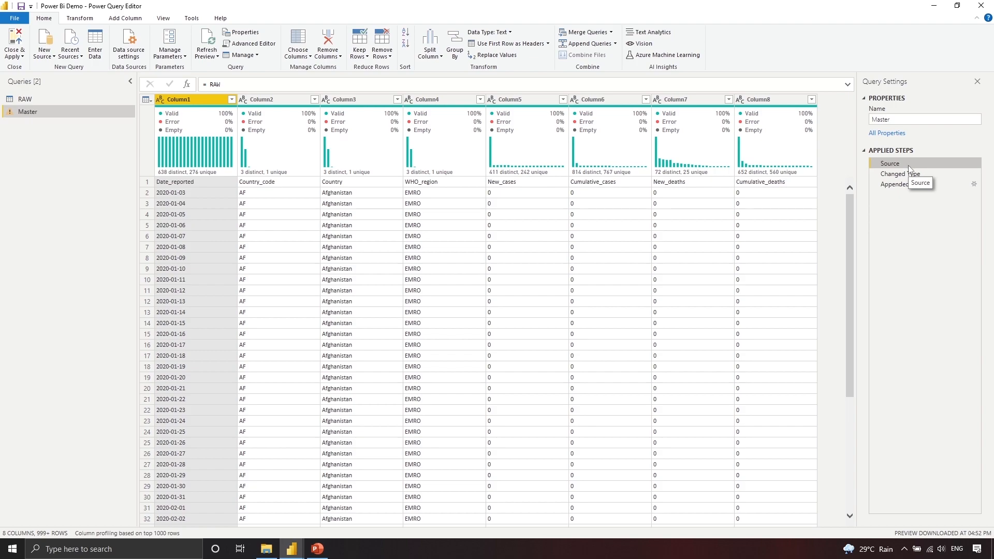
{"action": "left_click", "coordinate": [493, 47]}
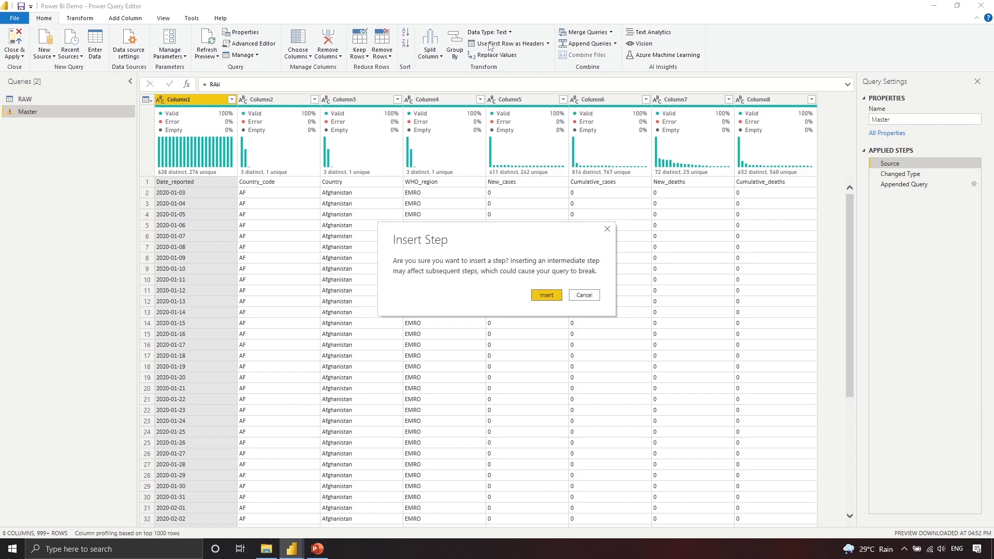
{"action": "left_click", "coordinate": [548, 295]}
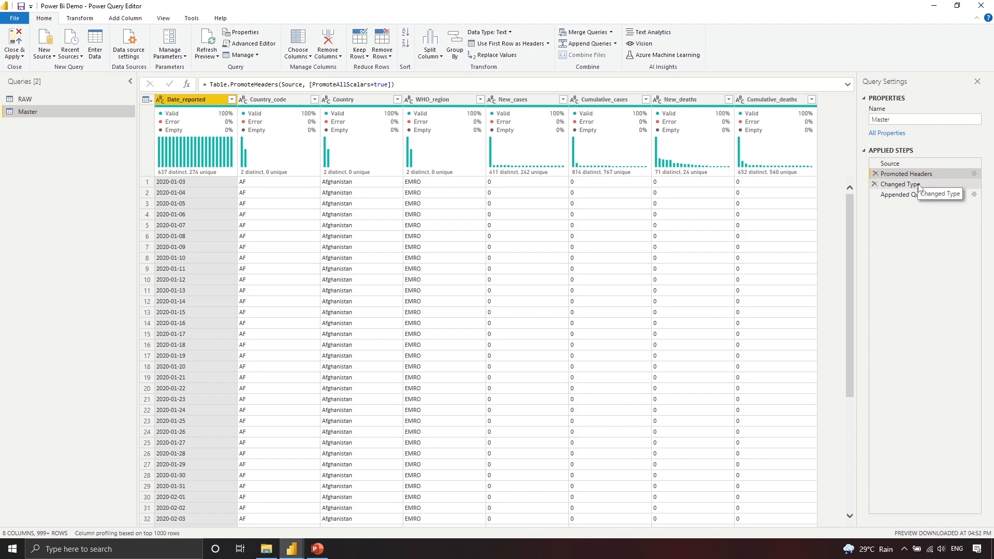
Step: Review the Changed Type and Appended Query steps, then delete the Appended Query step
{"action": "left_click", "coordinate": [918, 188]}
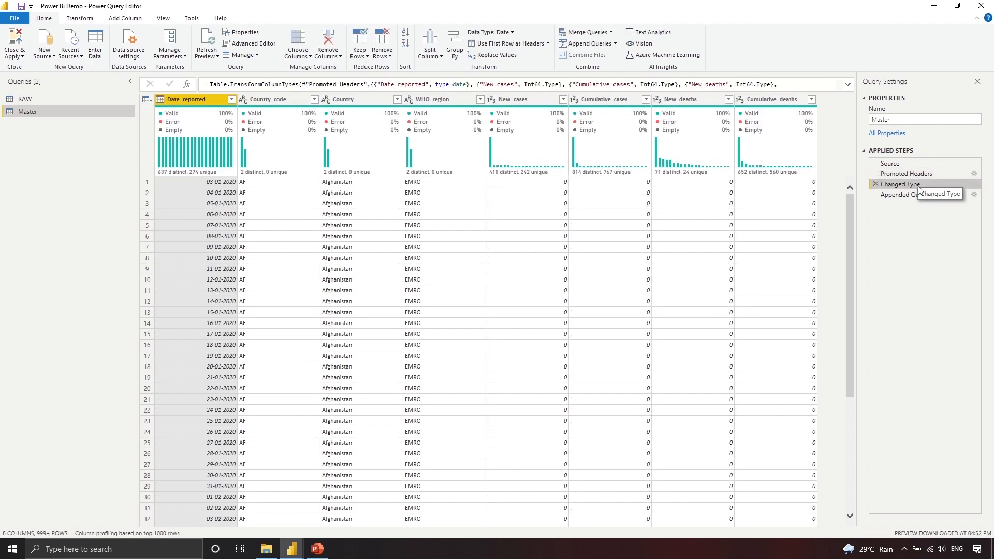
{"action": "left_click", "coordinate": [922, 195]}
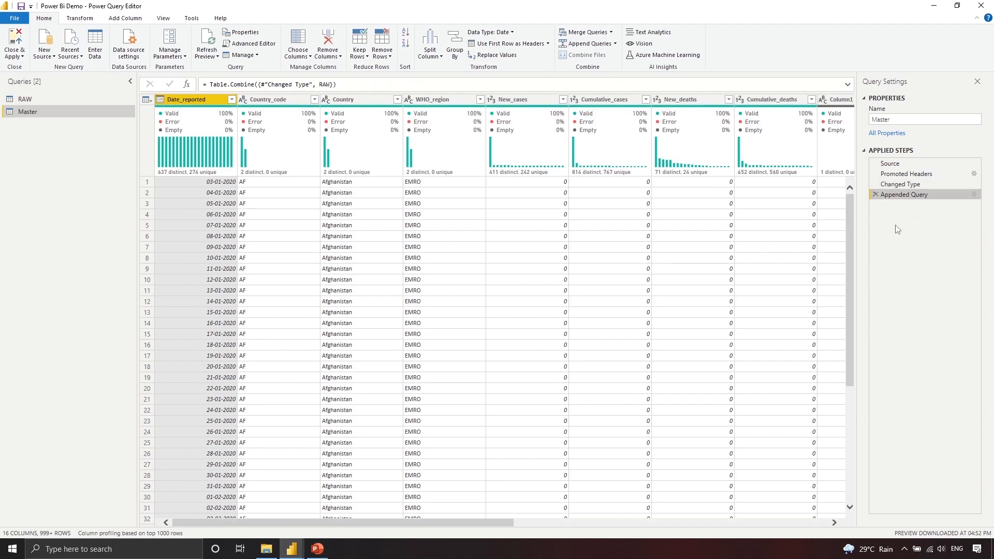
{"action": "left_click_drag", "start_coordinate": [500, 524], "coordinate": [469, 525]}
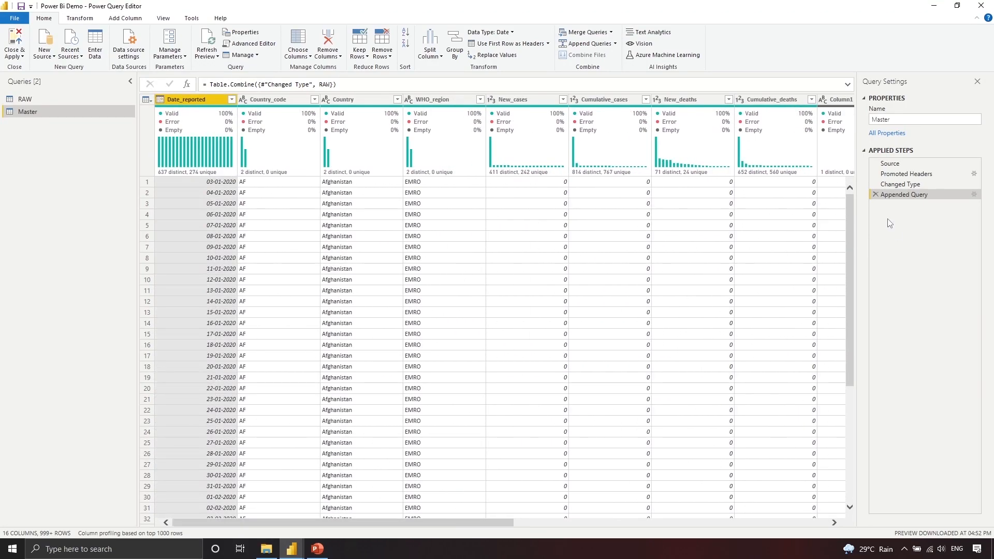
{"action": "left_click", "coordinate": [876, 195]}
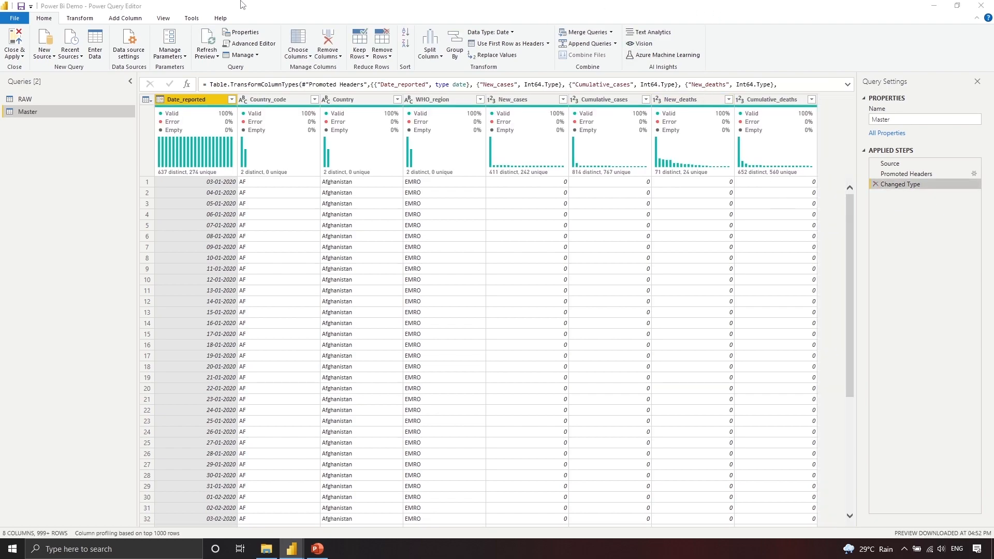
{"action": "left_click", "coordinate": [231, 2]}
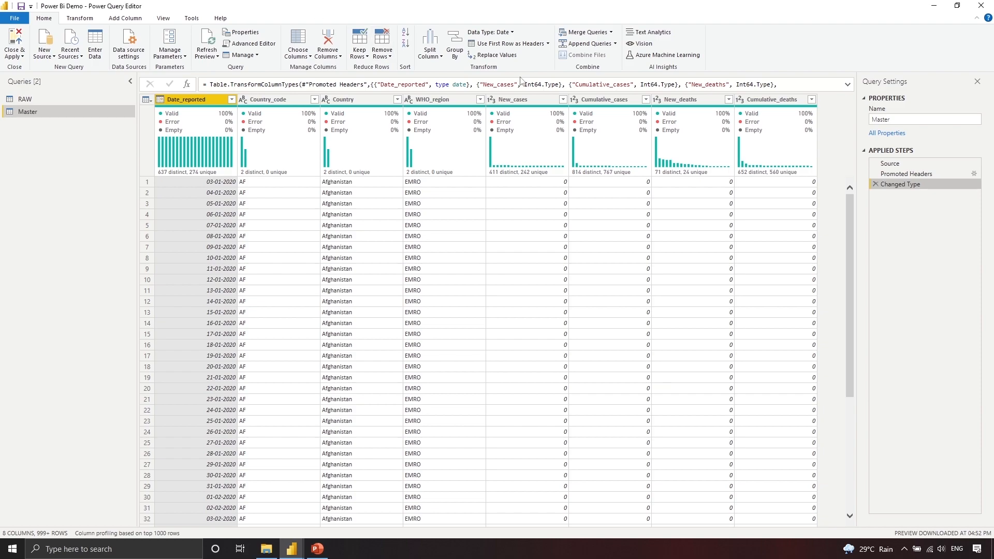
Step: Start Text Analytics, then cancel both the AI functions sign-in and the Text Analytics dialog
{"action": "left_click", "coordinate": [667, 34]}
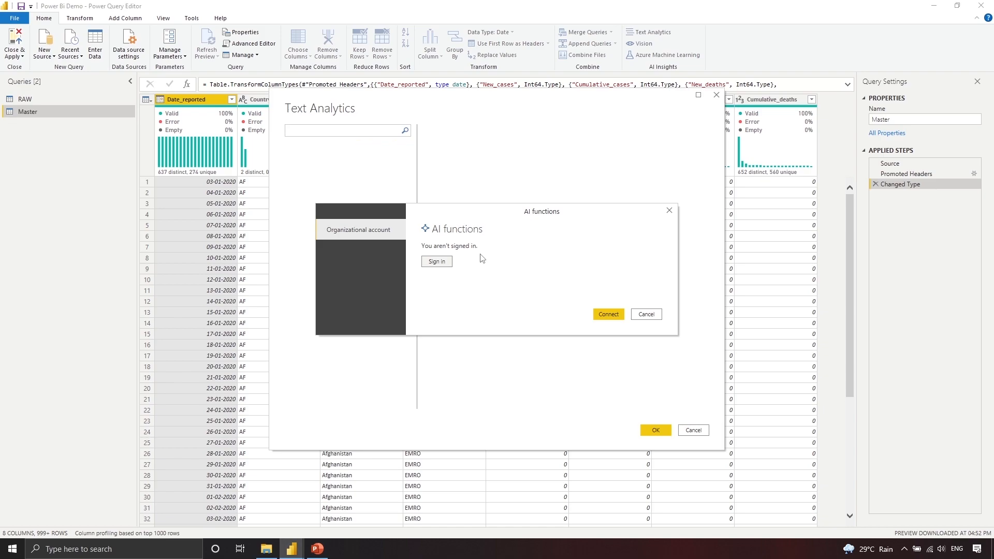
{"action": "left_click", "coordinate": [646, 314]}
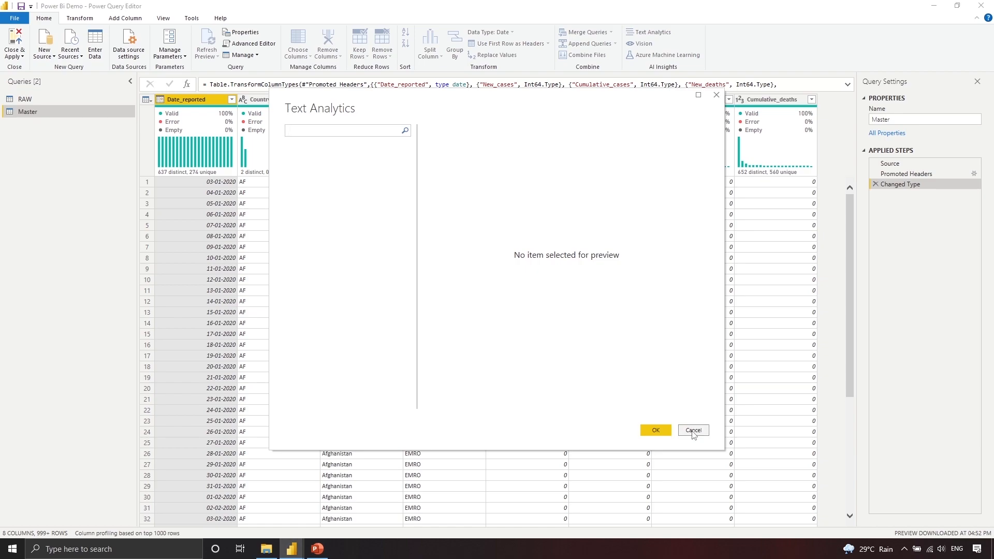
{"action": "left_click", "coordinate": [691, 432]}
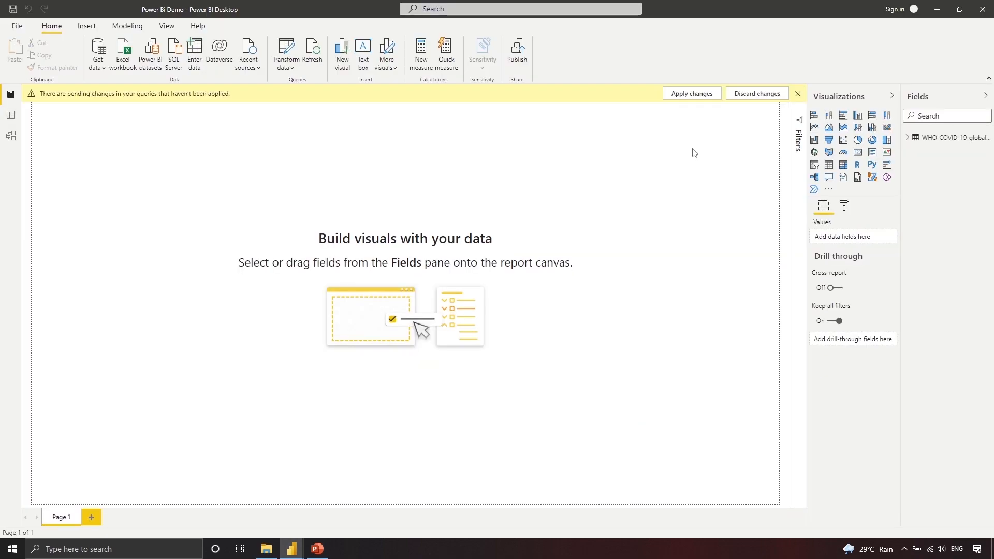
Step: Apply the pending query changes and hide the Master table in Data view
{"action": "left_click", "coordinate": [683, 98]}
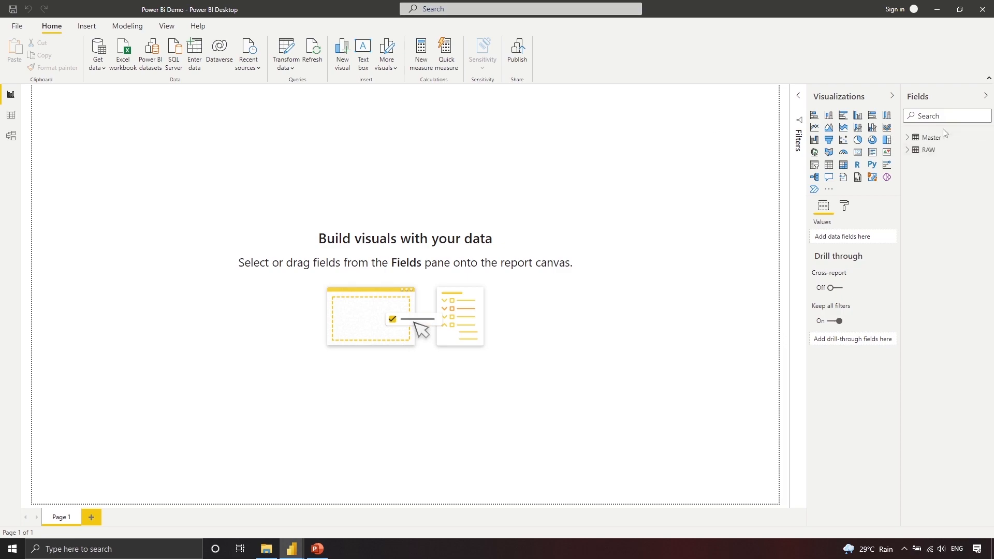
{"action": "left_click", "coordinate": [11, 115]}
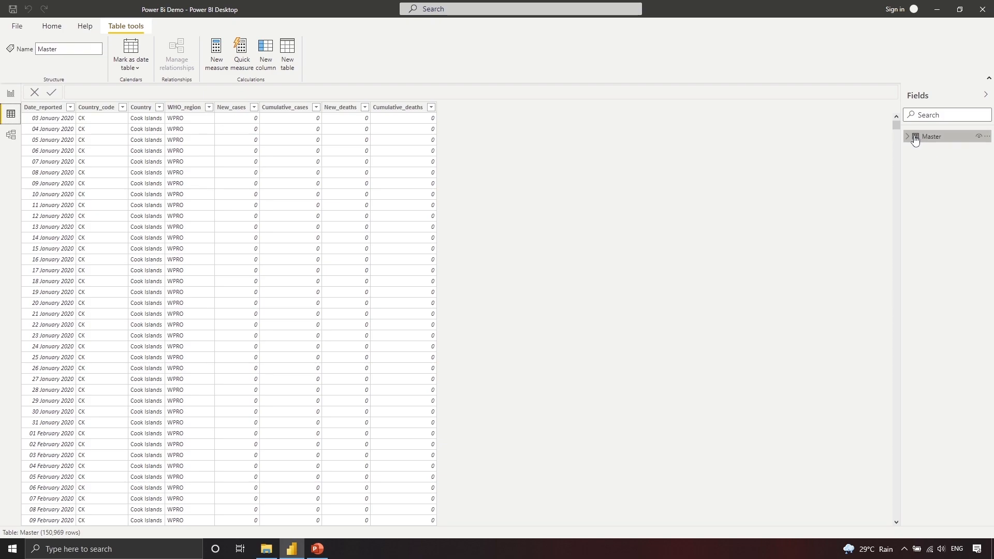
{"action": "left_click", "coordinate": [977, 138]}
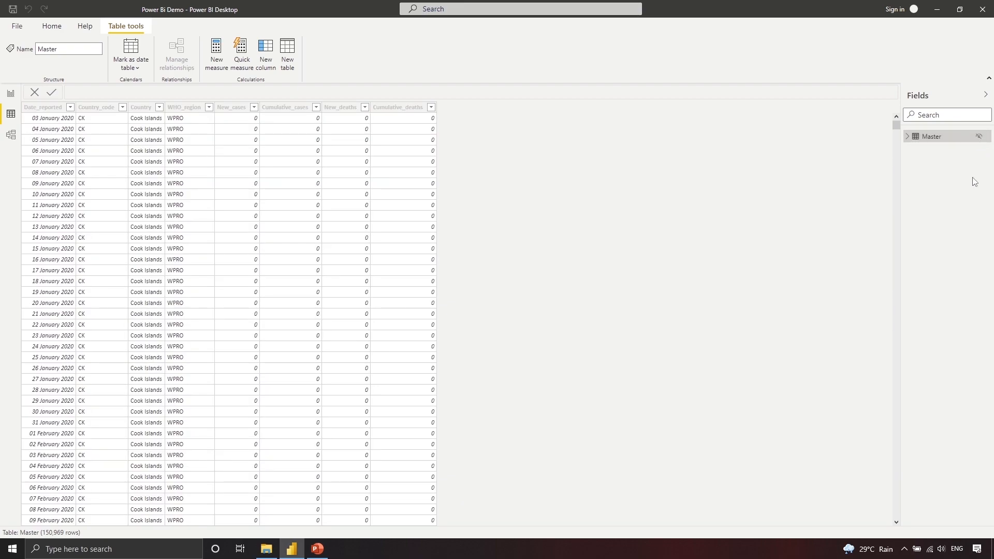
Step: Unhide the Master table, expand its fields, and reopen the query editor via Transform data
{"action": "left_click", "coordinate": [9, 97]}
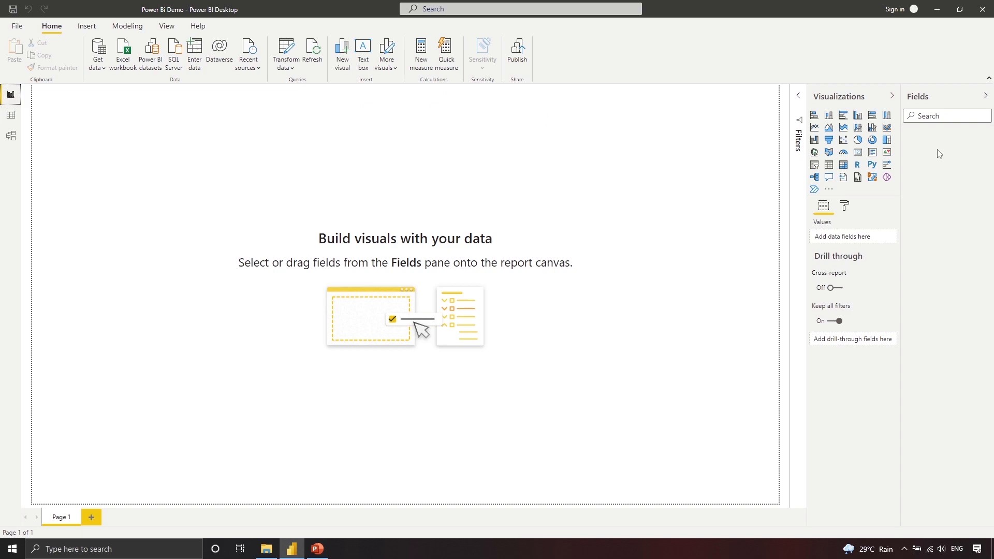
{"action": "left_click", "coordinate": [11, 115]}
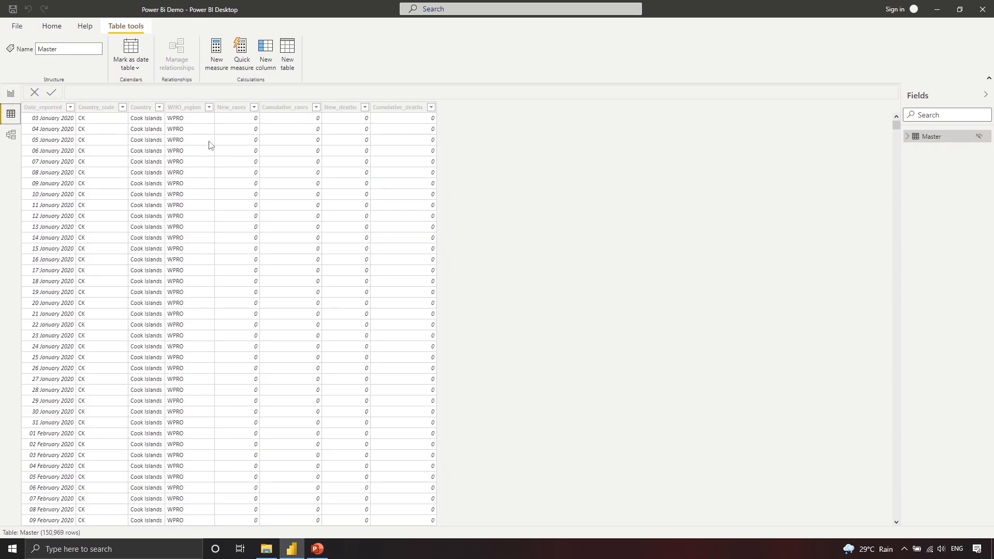
{"action": "left_click", "coordinate": [977, 138]}
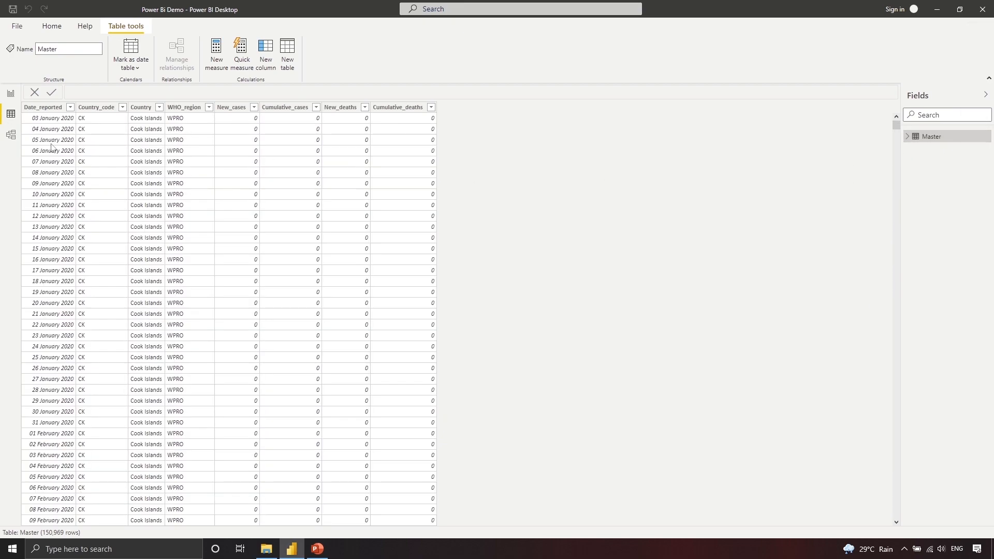
{"action": "left_click", "coordinate": [10, 97]}
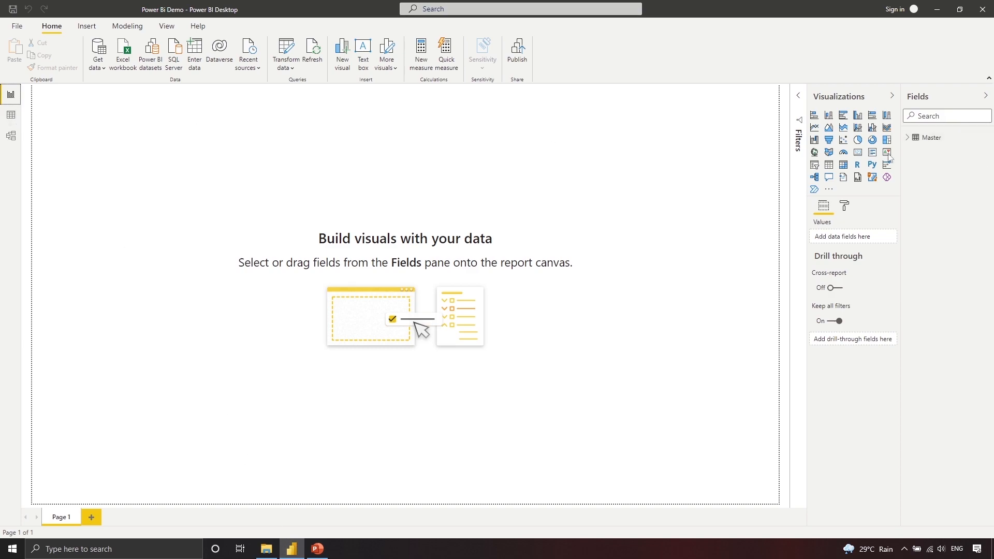
{"action": "left_click", "coordinate": [908, 139]}
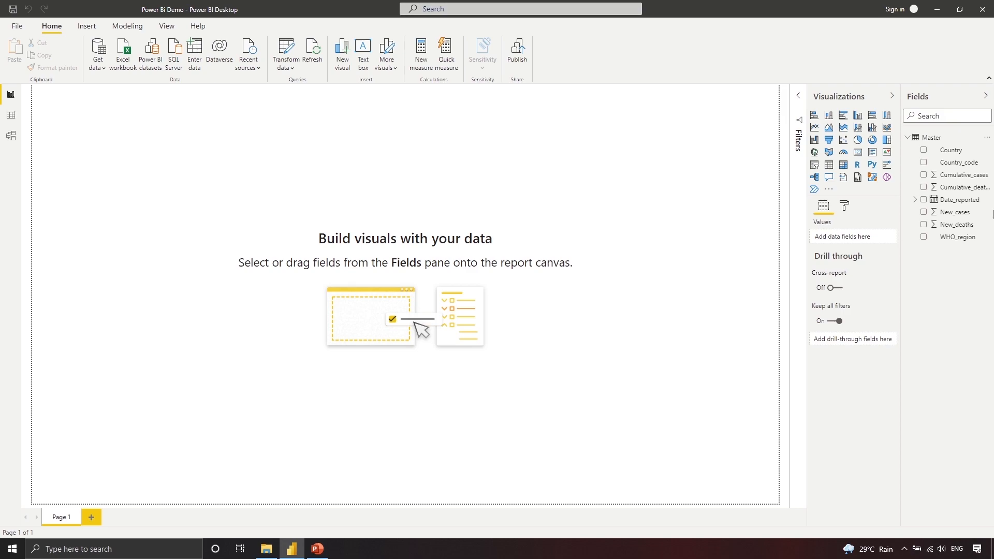
{"action": "left_click", "coordinate": [288, 54]}
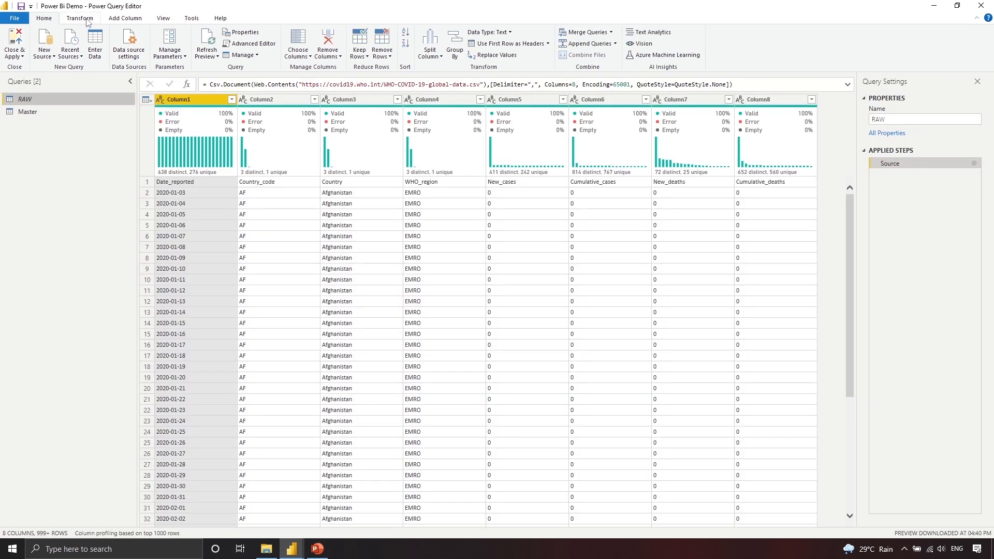
Step: Select the Master query and leave the Transform ribbon showing
{"action": "left_click", "coordinate": [30, 112]}
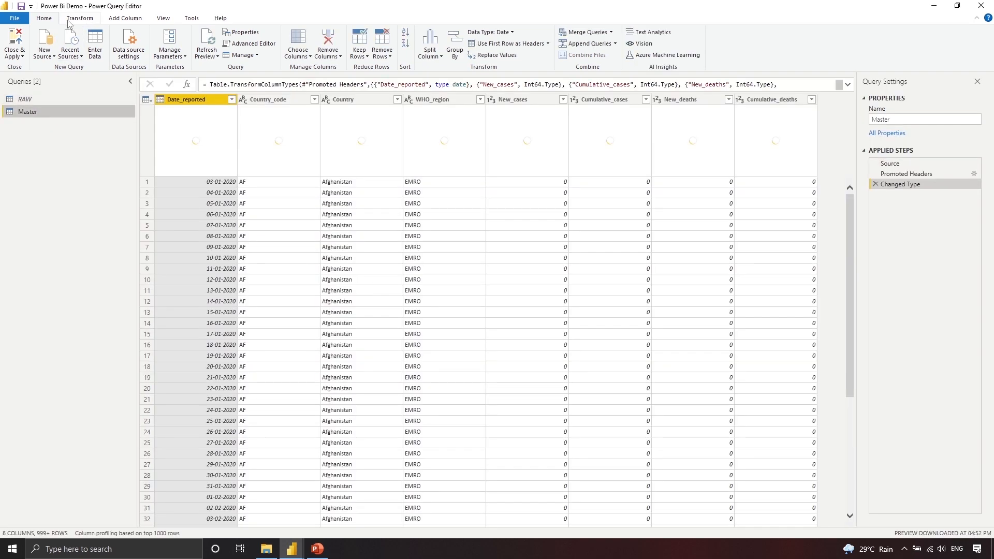
{"action": "left_click", "coordinate": [75, 19]}
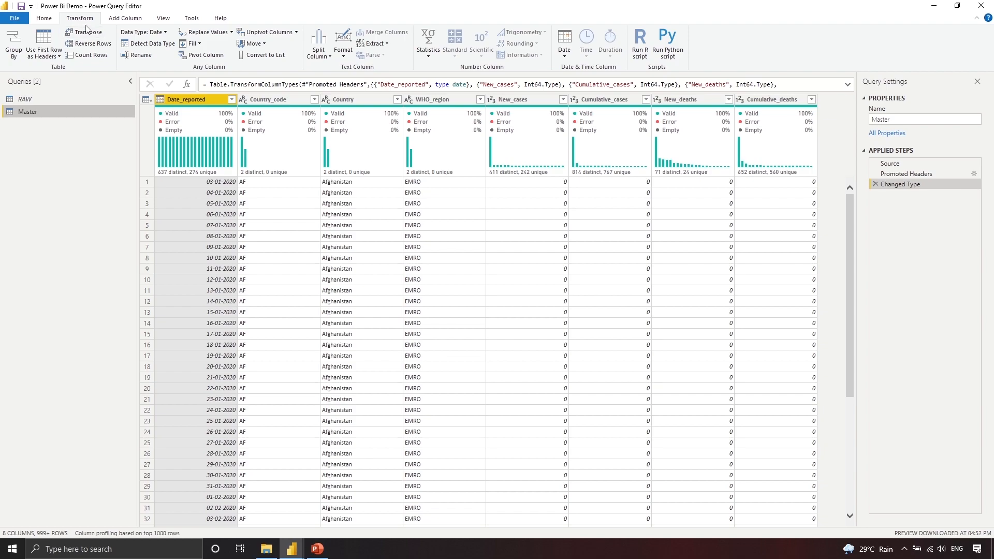
{"action": "left_click", "coordinate": [46, 20]}
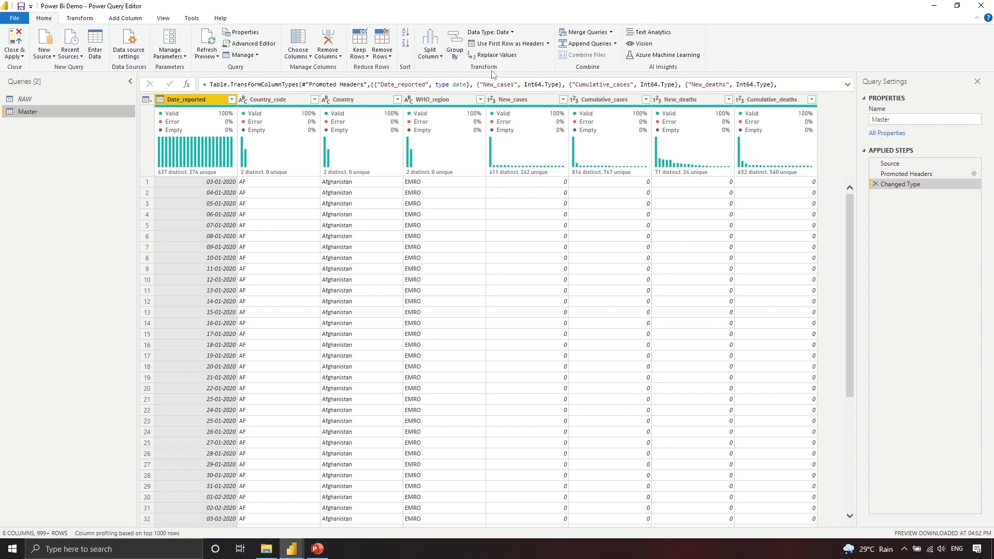
{"action": "left_click", "coordinate": [82, 18]}
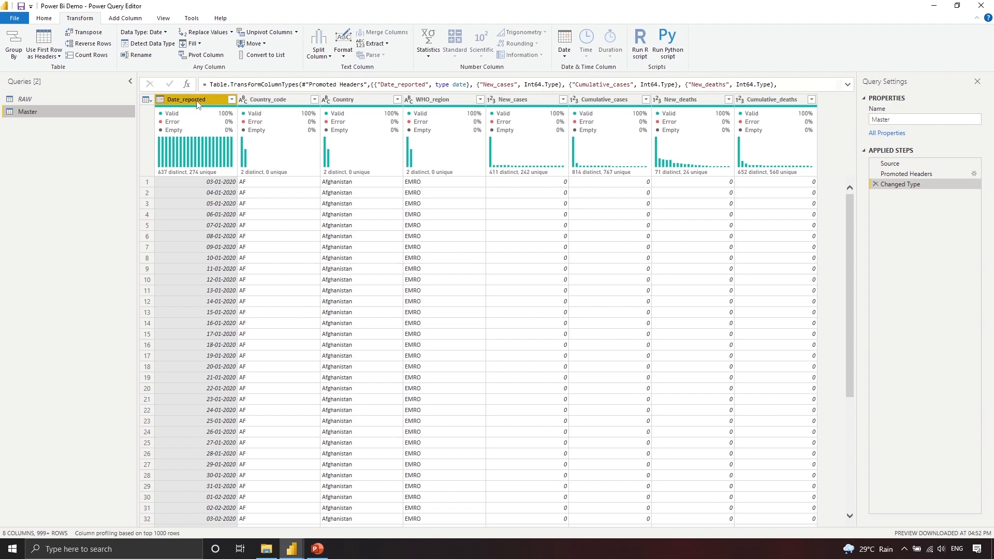
{"action": "right_click", "coordinate": [164, 103]}
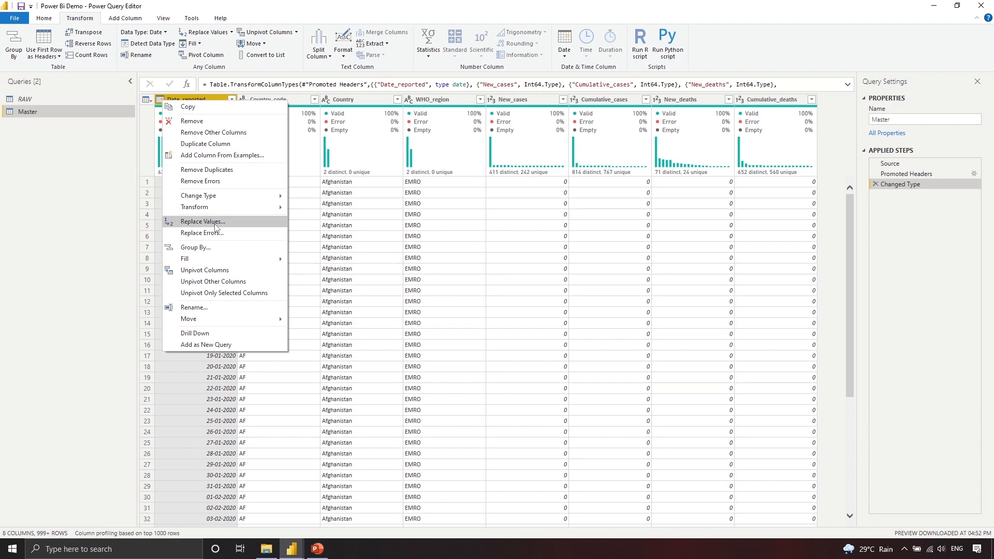
{"action": "left_click", "coordinate": [226, 35]}
{"action": "left_click", "coordinate": [231, 32]}
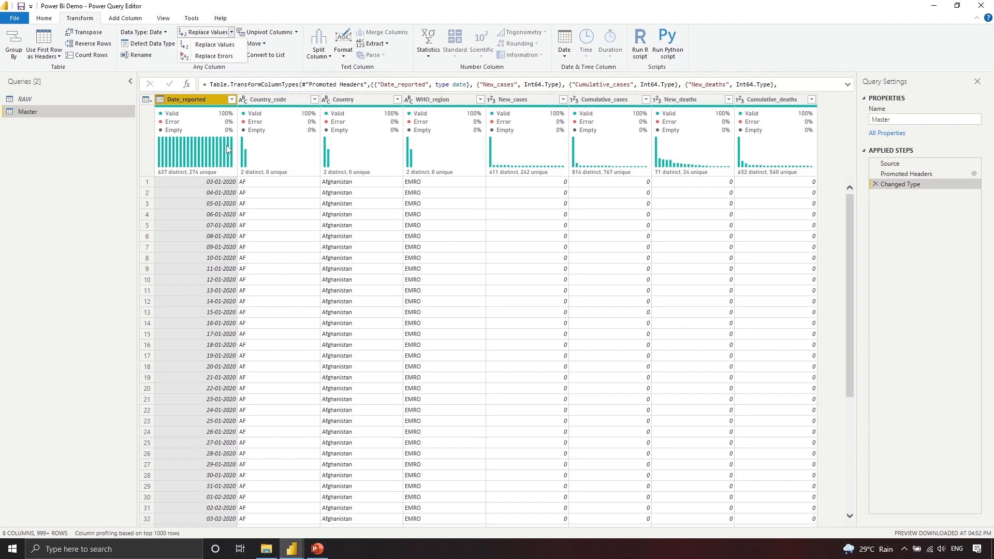
{"action": "left_click", "coordinate": [199, 107]}
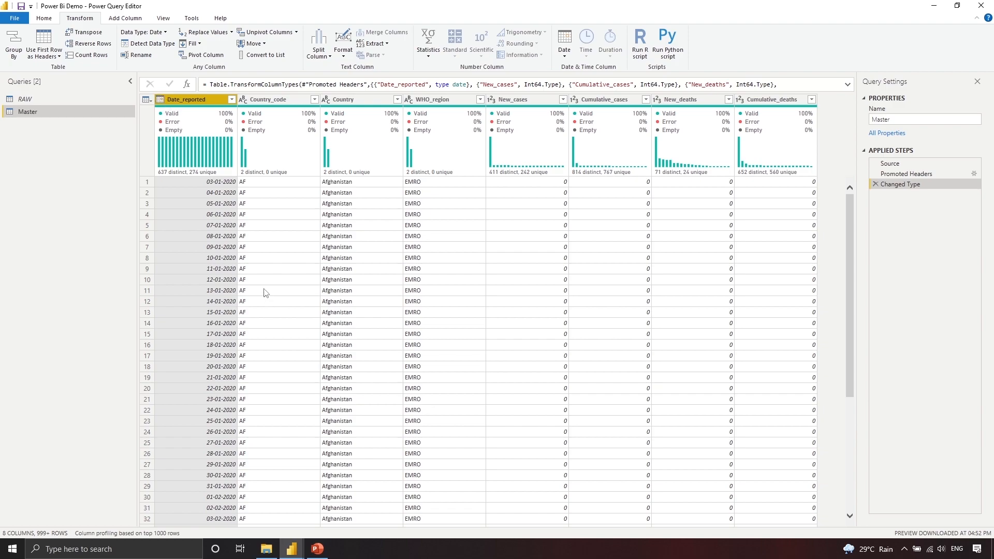
{"action": "mouse_move", "coordinate": [210, 128]}
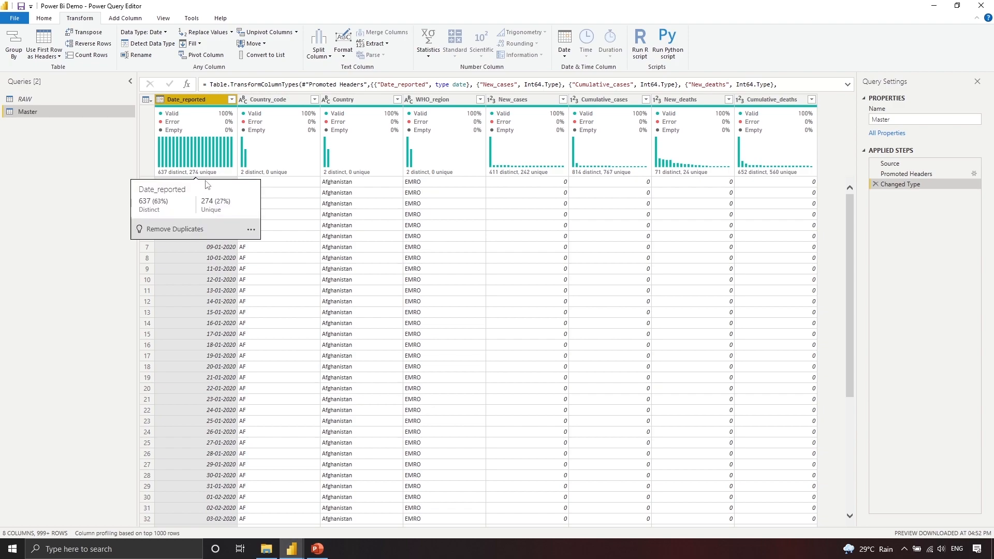
{"action": "mouse_move", "coordinate": [173, 175]}
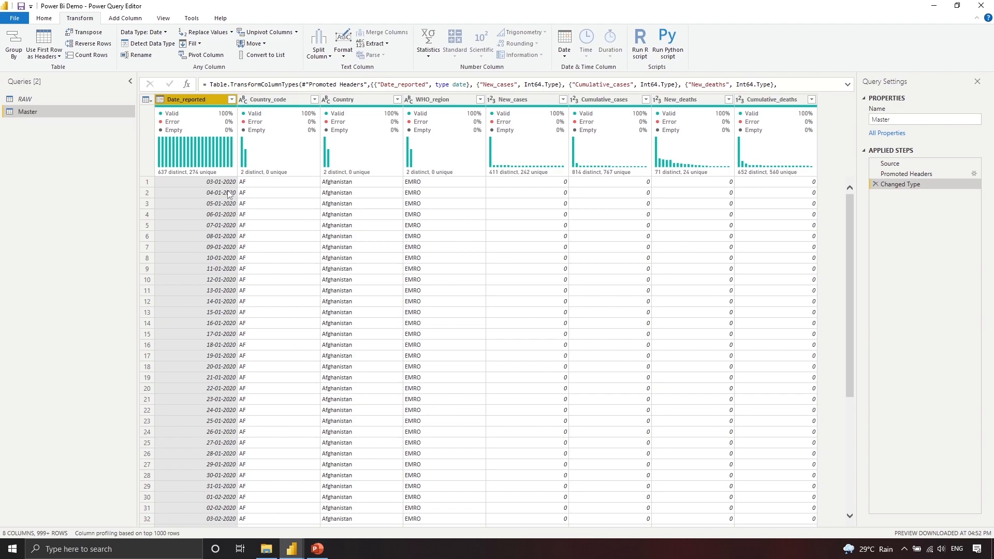
Step: Browse Date_reported's filter list, load more dates, then cancel without filtering
{"action": "left_click", "coordinate": [231, 99]}
{"action": "scroll", "coordinate": [162, 270], "scroll_direction": "down", "scroll_amount": 4}
{"action": "scroll", "coordinate": [162, 269], "scroll_direction": "down", "scroll_amount": 20}
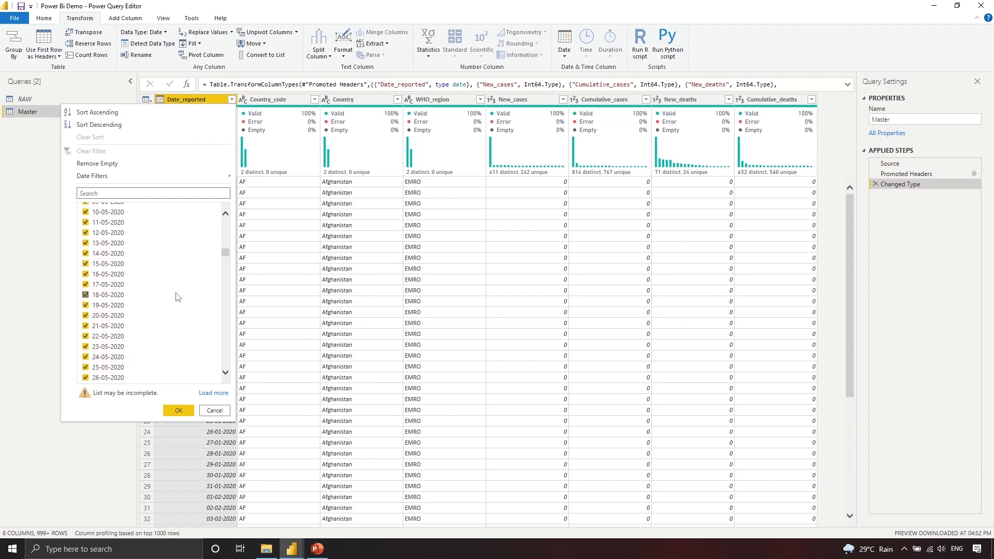
{"action": "scroll", "coordinate": [177, 295], "scroll_direction": "down", "scroll_amount": 12}
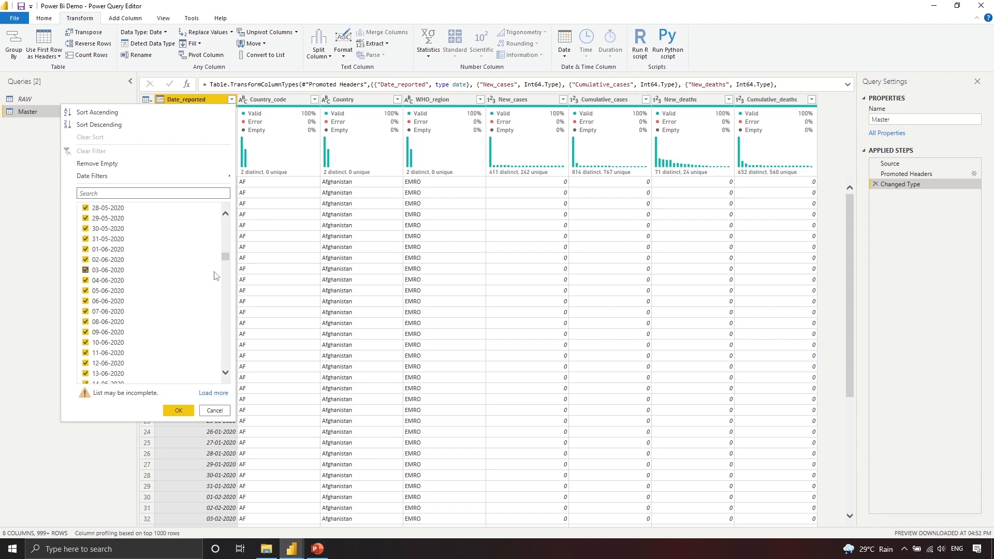
{"action": "left_click_drag", "start_coordinate": [225, 257], "coordinate": [232, 378]}
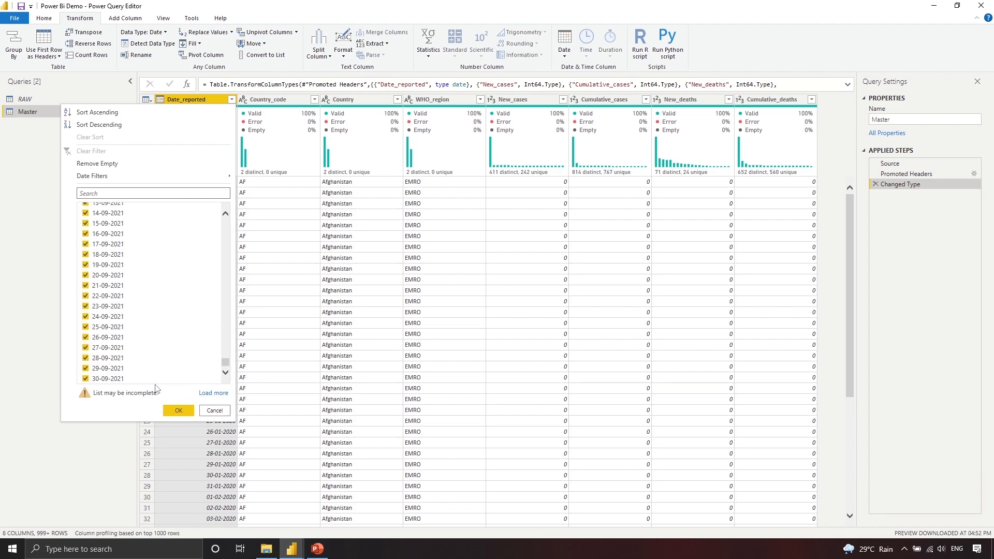
{"action": "left_click", "coordinate": [214, 393]}
{"action": "scroll", "coordinate": [213, 284], "scroll_direction": "down", "scroll_amount": 1}
{"action": "left_click_drag", "start_coordinate": [224, 224], "coordinate": [228, 383]}
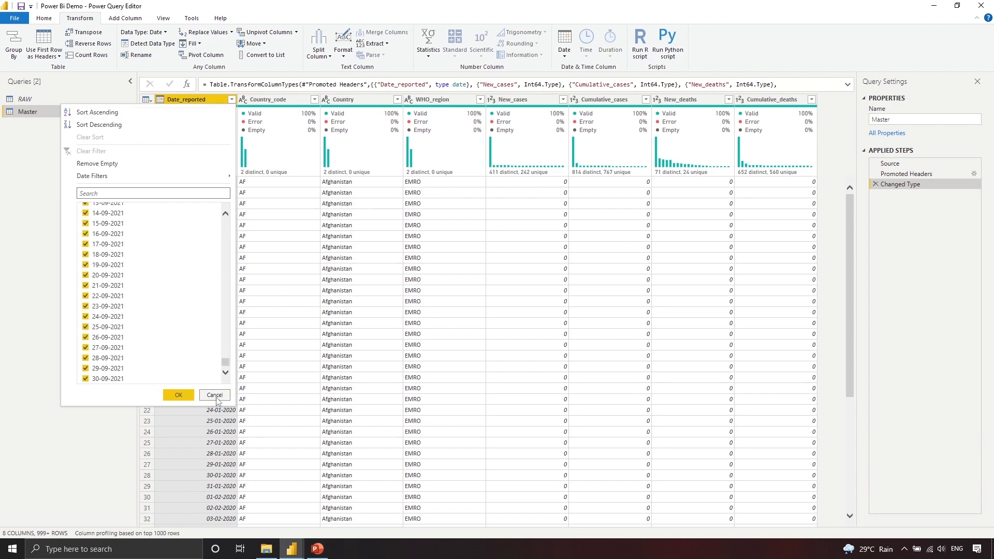
{"action": "left_click", "coordinate": [217, 398]}
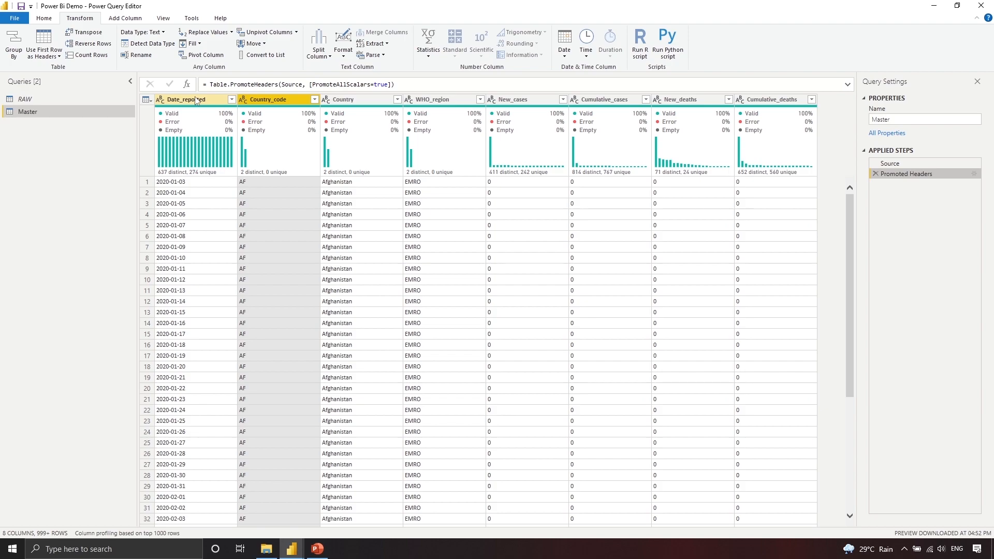
Step: Show Date_reported's column statistics and value distribution
{"action": "left_click", "coordinate": [196, 99]}
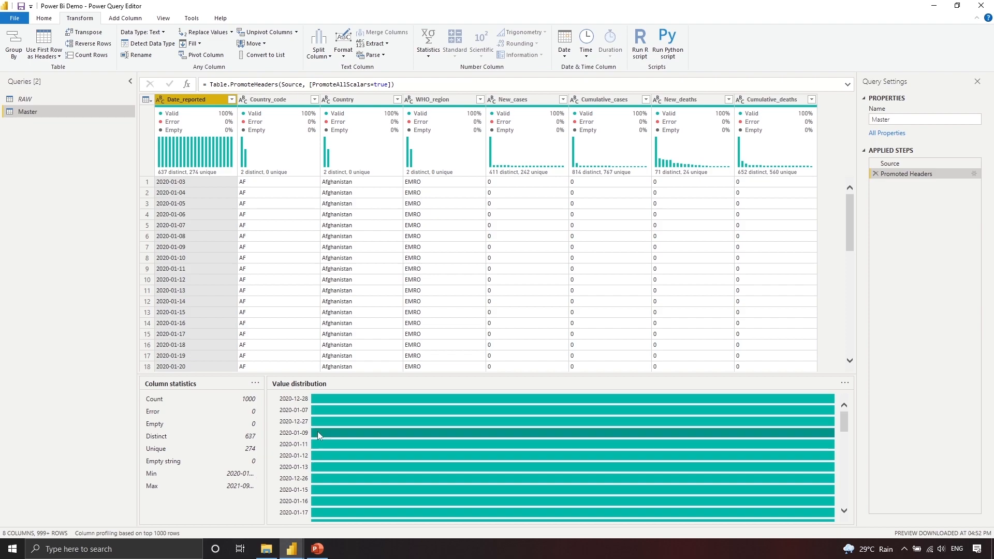
{"action": "scroll", "coordinate": [436, 433], "scroll_direction": "down", "scroll_amount": 5}
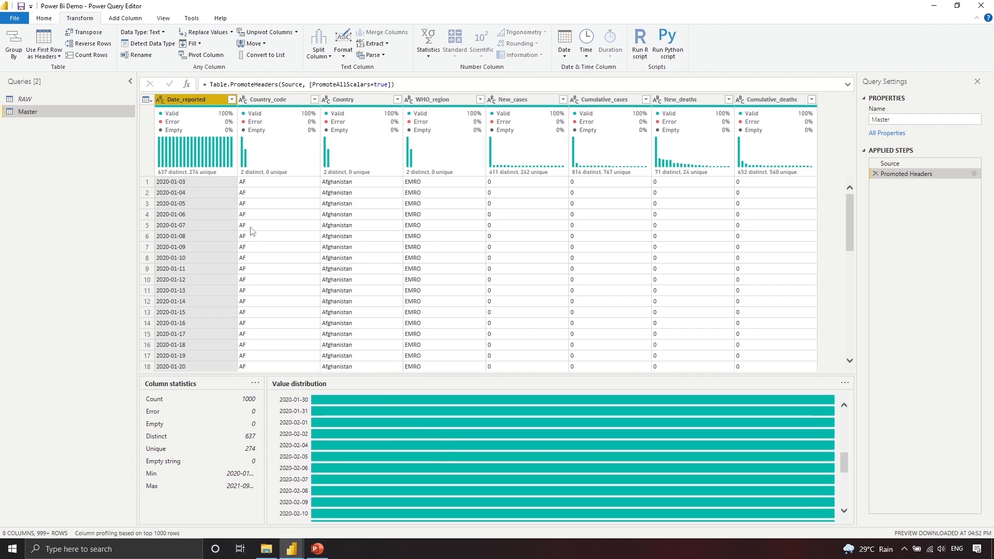
{"action": "scroll", "coordinate": [434, 473], "scroll_direction": "down", "scroll_amount": 3}
{"action": "mouse_move", "coordinate": [428, 472]}
{"action": "scroll", "coordinate": [414, 463], "scroll_direction": "up", "scroll_amount": 8}
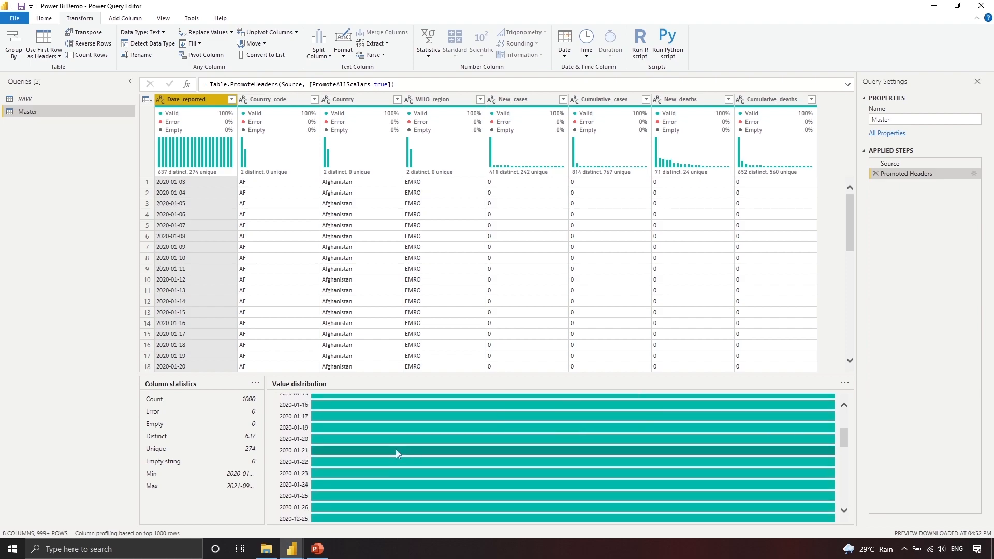
Step: Check sample Date_reported, Country_code and Country cell values, then open Country_code's type menu
{"action": "left_click", "coordinate": [208, 217]}
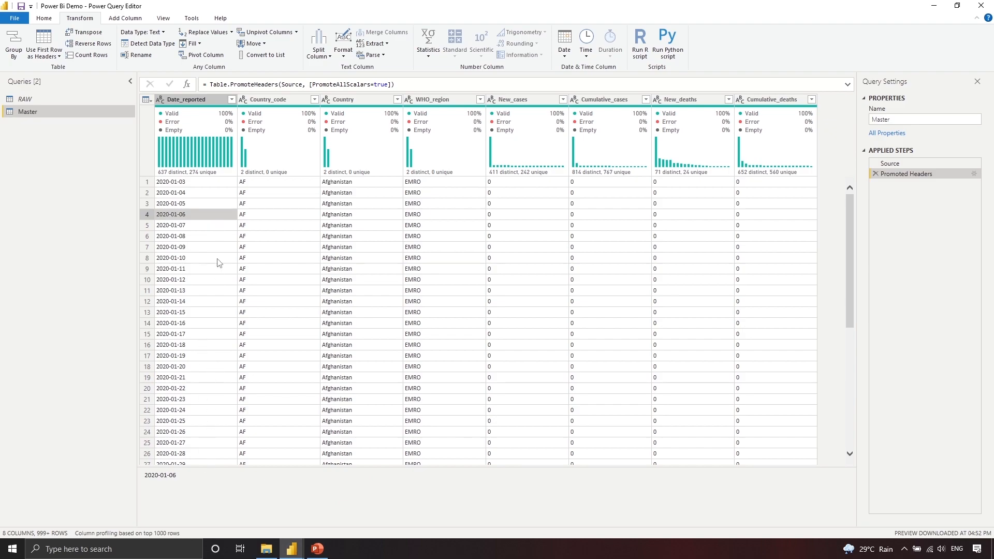
{"action": "left_click", "coordinate": [269, 222]}
{"action": "left_click", "coordinate": [370, 225]}
{"action": "left_click", "coordinate": [374, 268]}
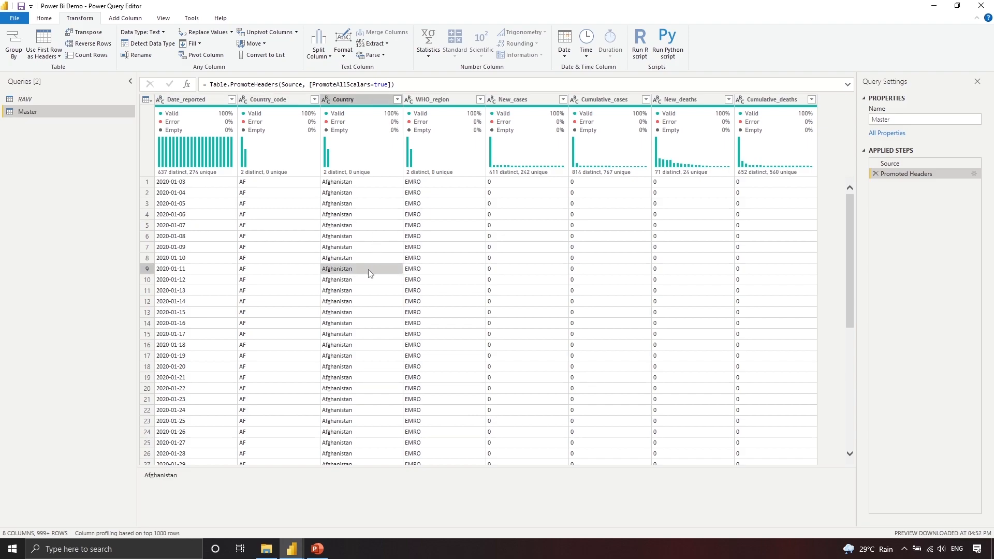
{"action": "left_click", "coordinate": [277, 312]}
{"action": "left_click", "coordinate": [337, 301]}
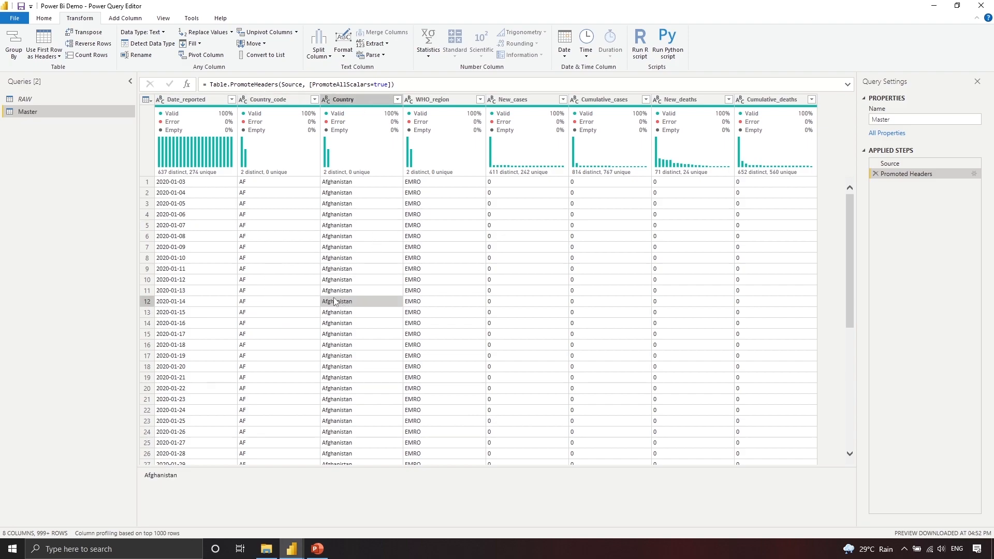
{"action": "left_click", "coordinate": [293, 192]}
{"action": "left_click", "coordinate": [295, 181]}
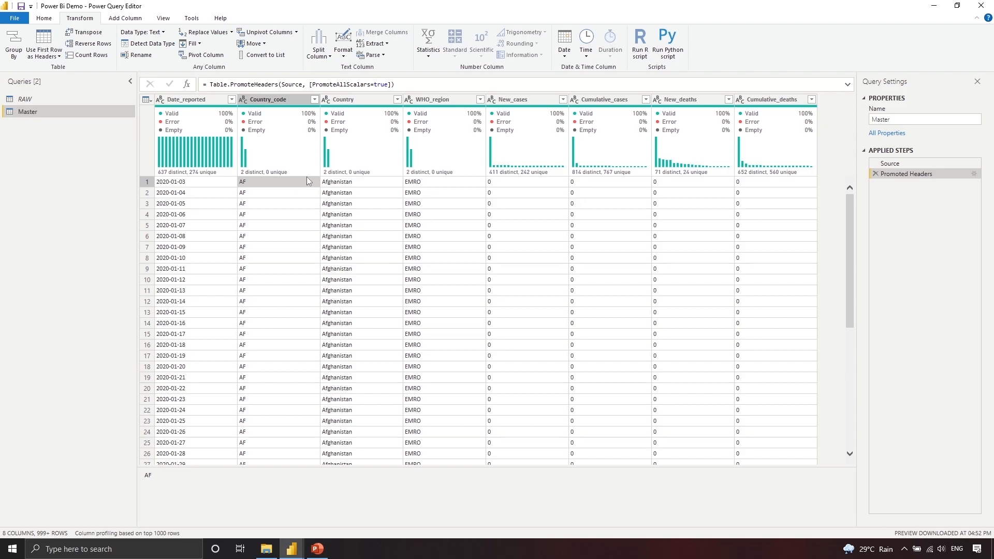
{"action": "left_click", "coordinate": [244, 100]}
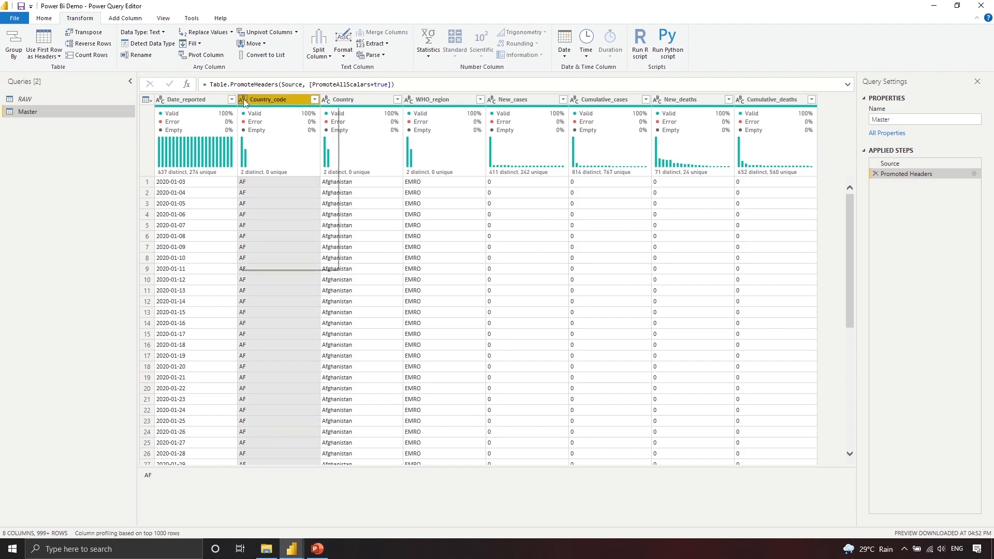
Step: Convert Country_code to Whole Number and read the first value's DataFormat.Error details
{"action": "left_click", "coordinate": [279, 134]}
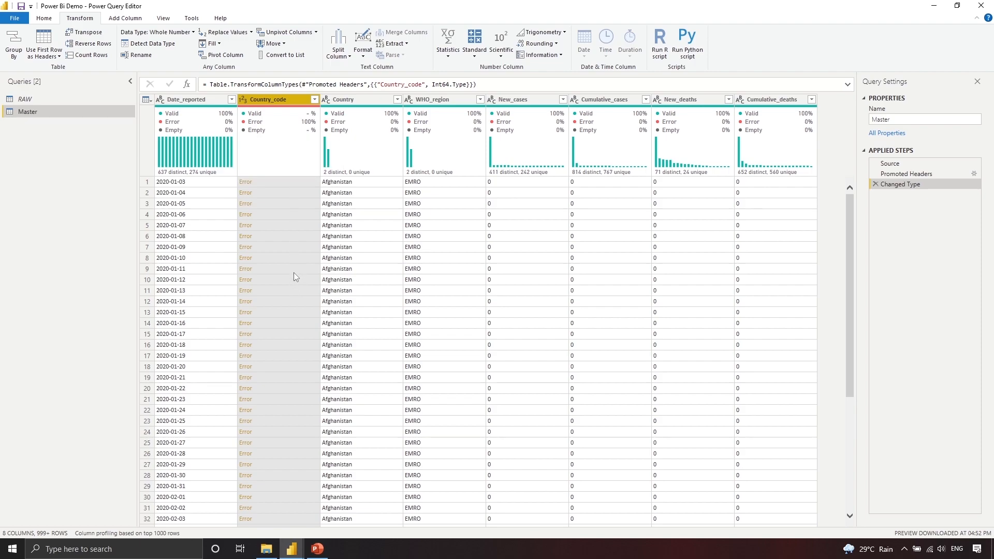
{"action": "mouse_move", "coordinate": [255, 126]}
{"action": "left_click", "coordinate": [296, 185]}
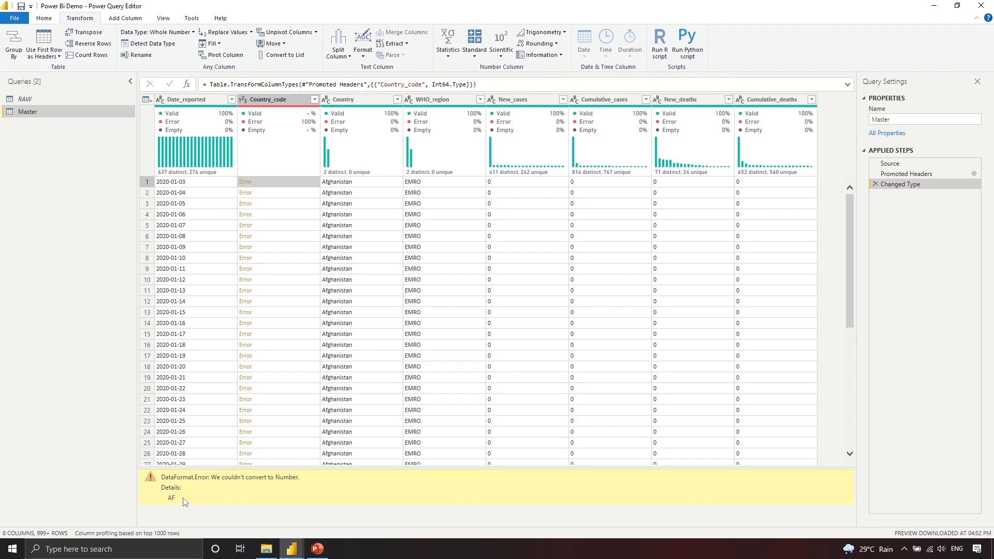
Step: Inspect Country_code error values in rows 6, 7 and 15, leaving the type unchanged
{"action": "left_click", "coordinate": [243, 99]}
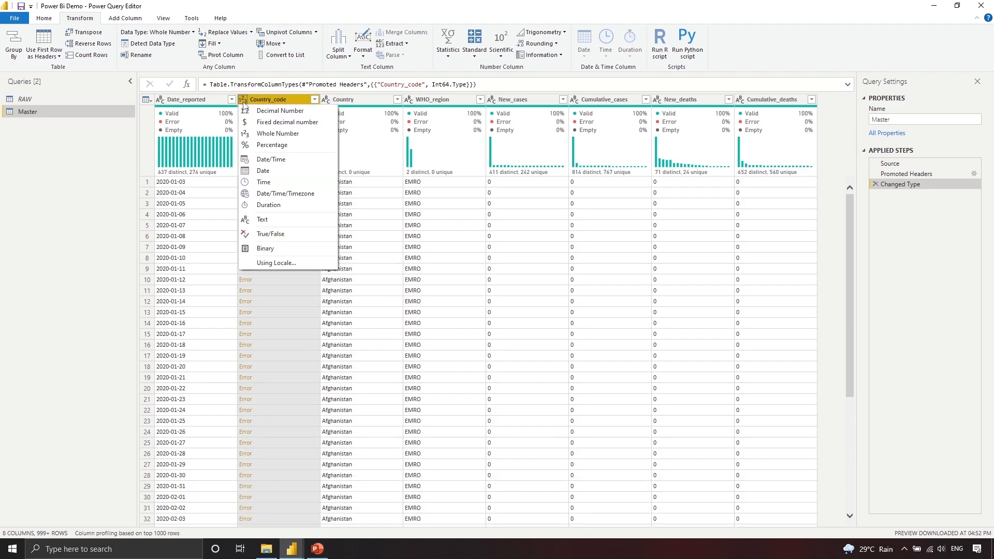
{"action": "left_click", "coordinate": [285, 331]}
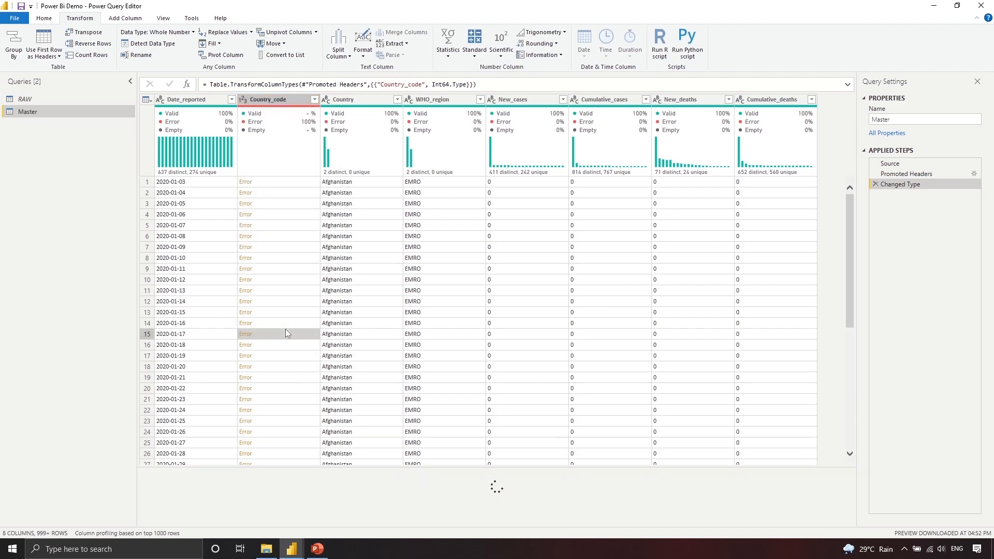
{"action": "left_click", "coordinate": [289, 279]}
{"action": "left_click", "coordinate": [289, 248]}
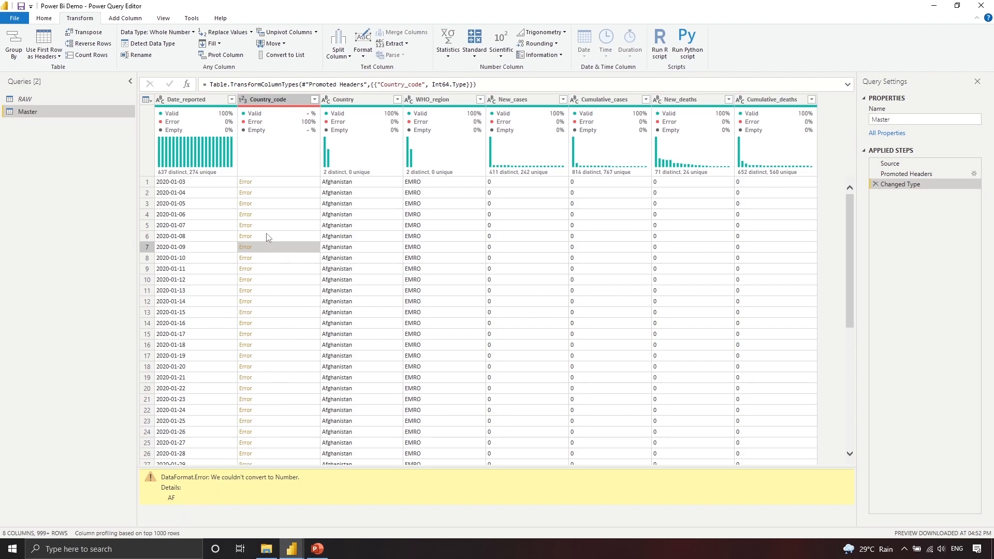
{"action": "left_click", "coordinate": [267, 236]}
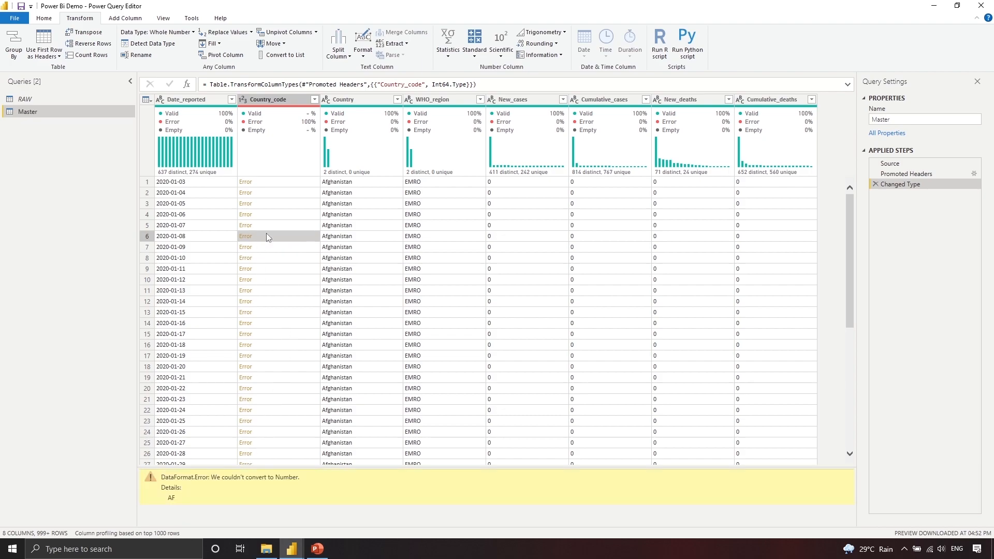
{"action": "left_click", "coordinate": [244, 101]}
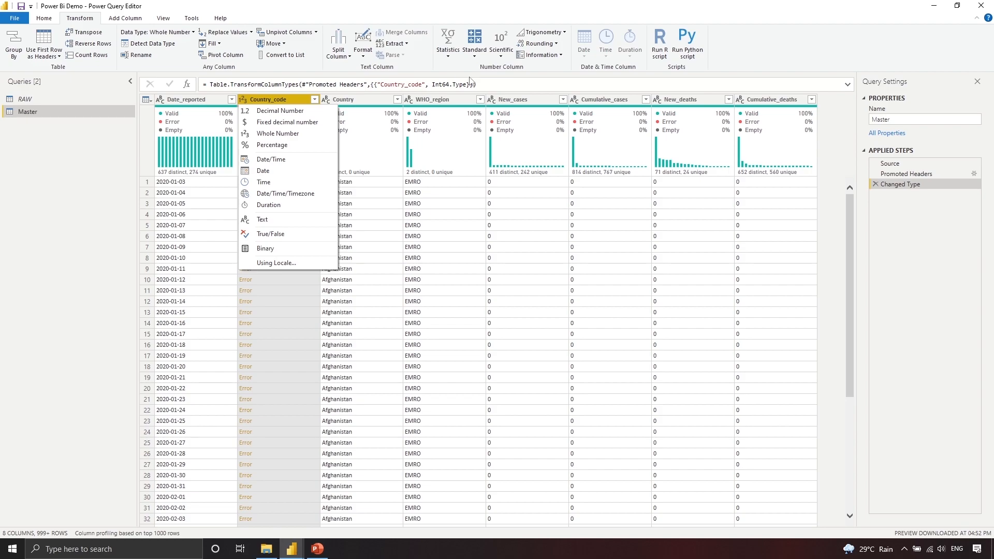
{"action": "left_click", "coordinate": [427, 22]}
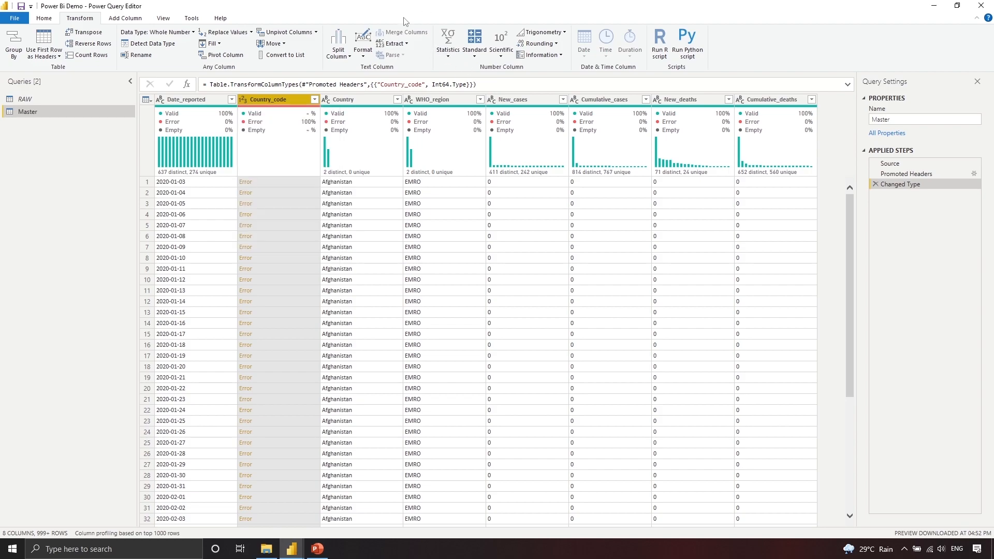
{"action": "scroll", "coordinate": [249, 41], "scroll_direction": "up", "scroll_amount": 1}
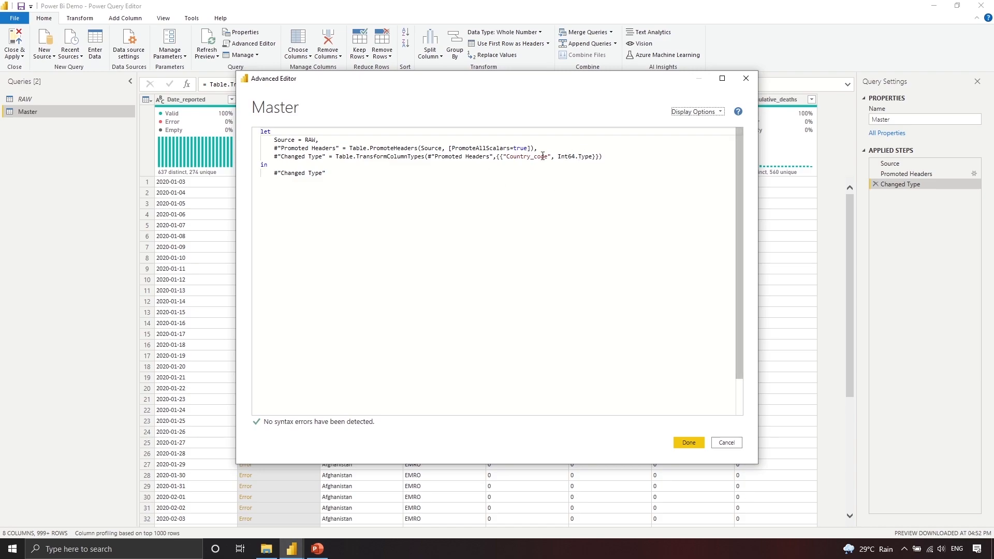
Step: In Advanced Editor, delete the Changed Type step's code line
{"action": "left_click_drag", "start_coordinate": [548, 78], "coordinate": [635, 100]}
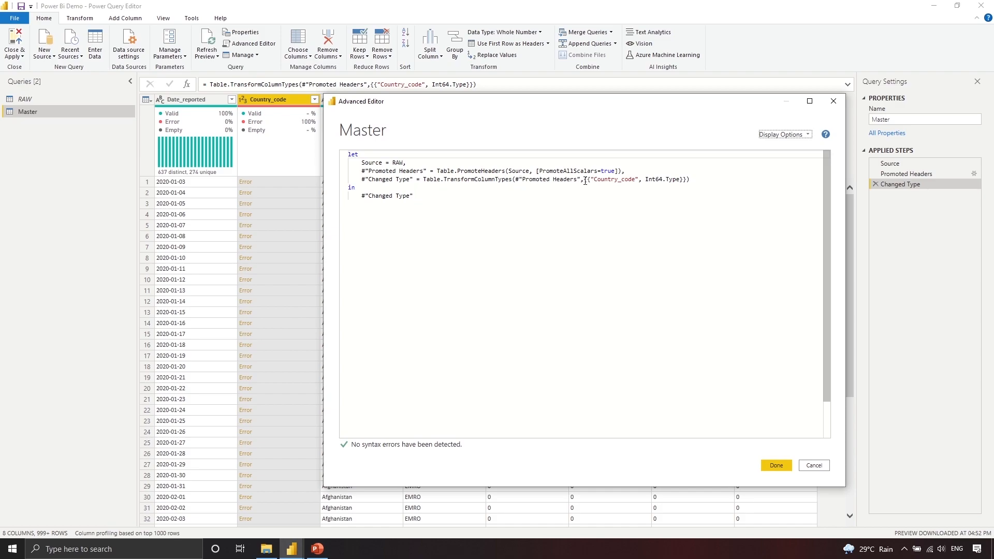
{"action": "left_click_drag", "start_coordinate": [588, 180], "coordinate": [690, 179]}
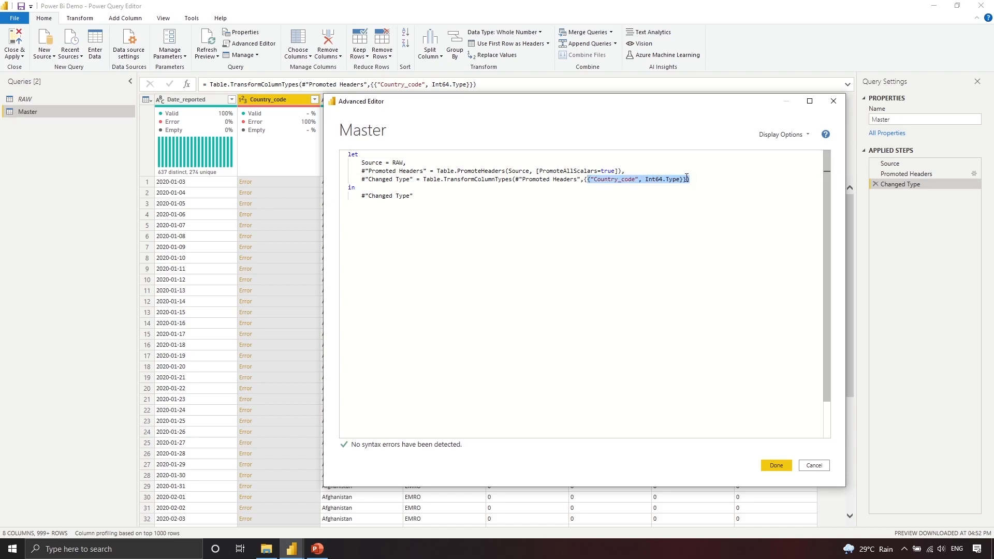
{"action": "left_click", "coordinate": [682, 179]}
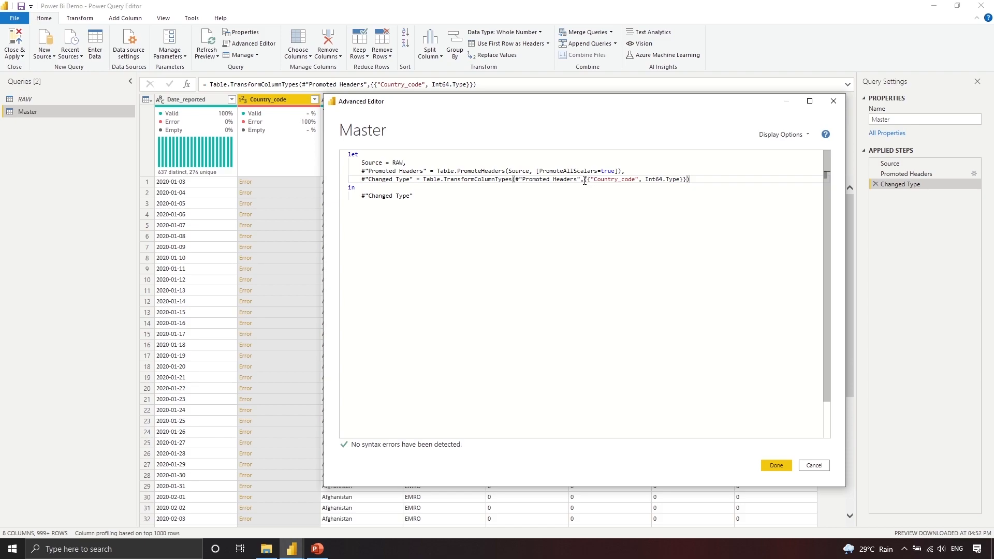
{"action": "left_click", "coordinate": [640, 174]}
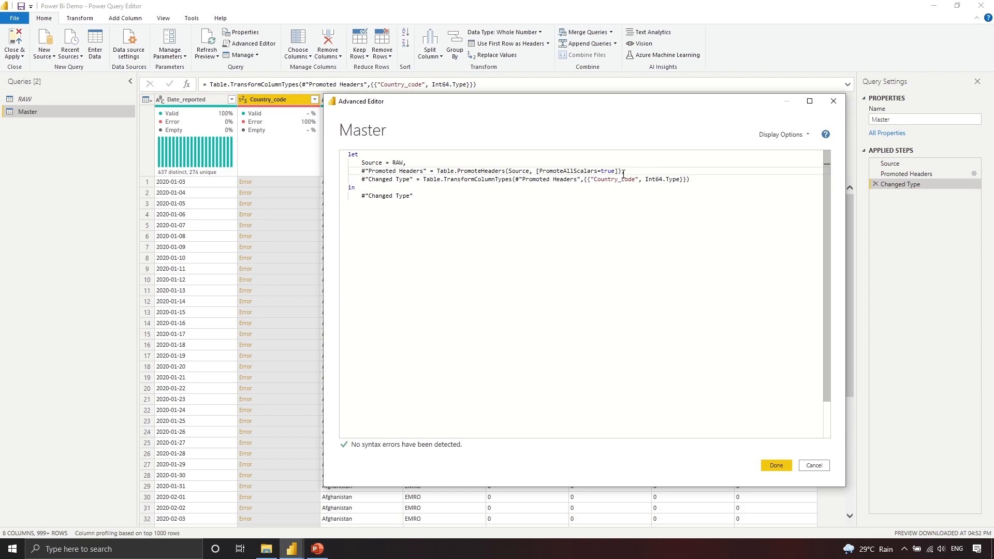
{"action": "left_click_drag", "start_coordinate": [689, 178], "coordinate": [636, 173]}
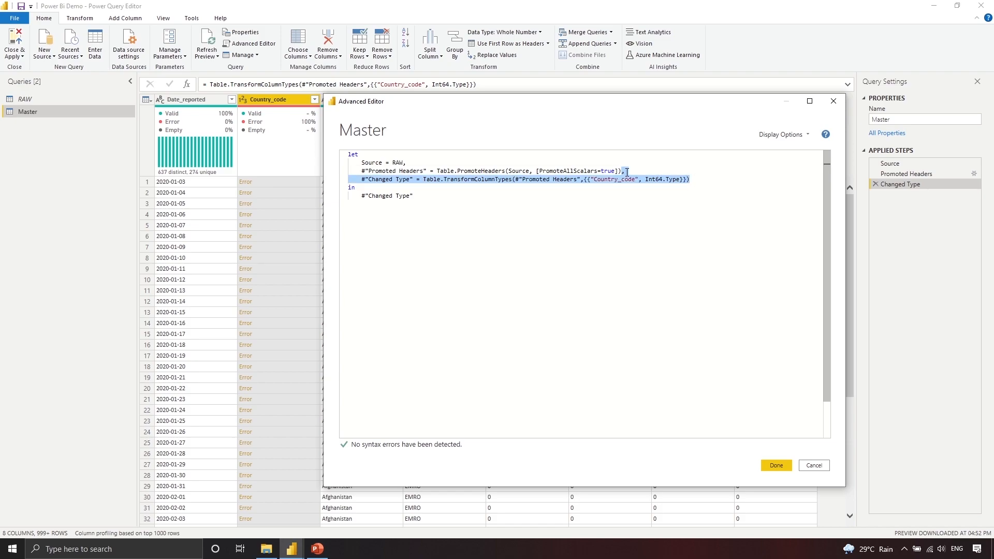
{"action": "key", "text": "Delete"}
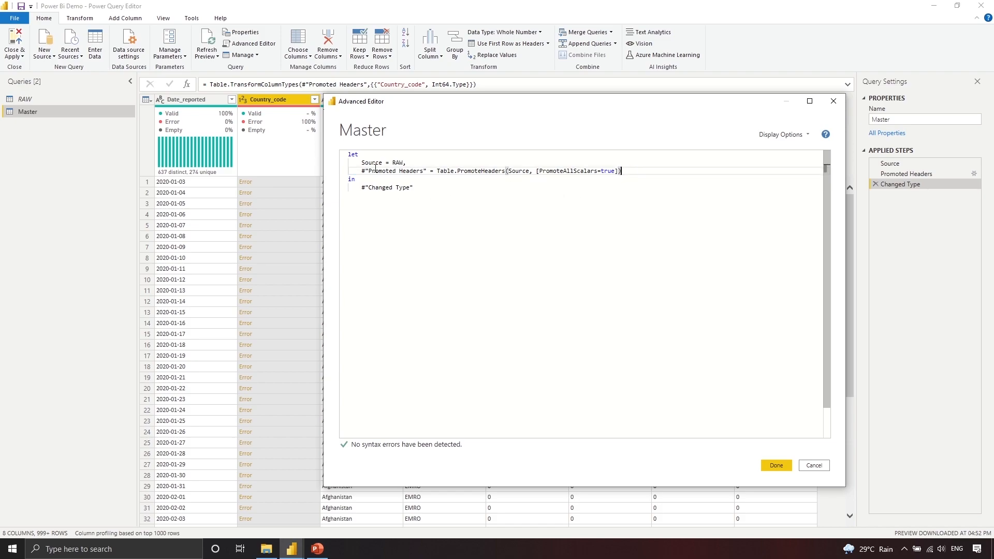
Step: Make the query's final line return #"Promoted Headers" and accept the edit
{"action": "left_click_drag", "start_coordinate": [369, 171], "coordinate": [420, 171]}
{"action": "key", "text": "ctrl+c"}
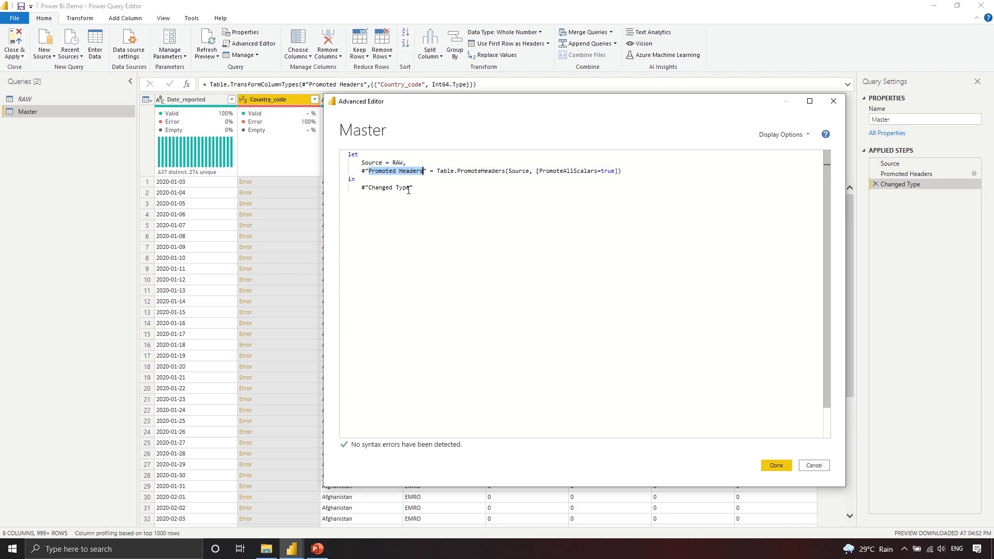
{"action": "left_click_drag", "start_coordinate": [370, 188], "coordinate": [414, 188]}
{"action": "key", "text": "ctrl+v"}
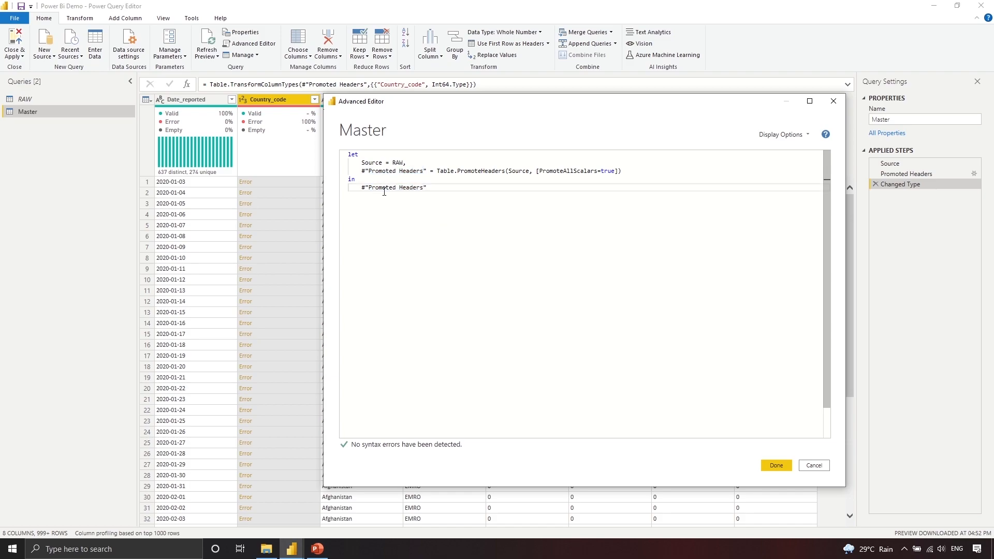
{"action": "left_click_drag", "start_coordinate": [430, 187], "coordinate": [364, 185]}
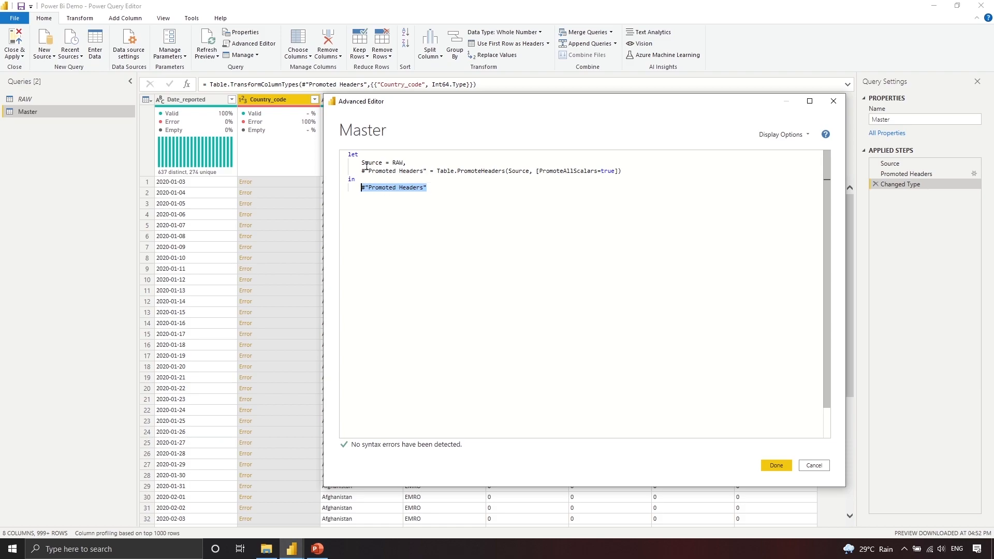
{"action": "left_click_drag", "start_coordinate": [360, 164], "coordinate": [619, 174]}
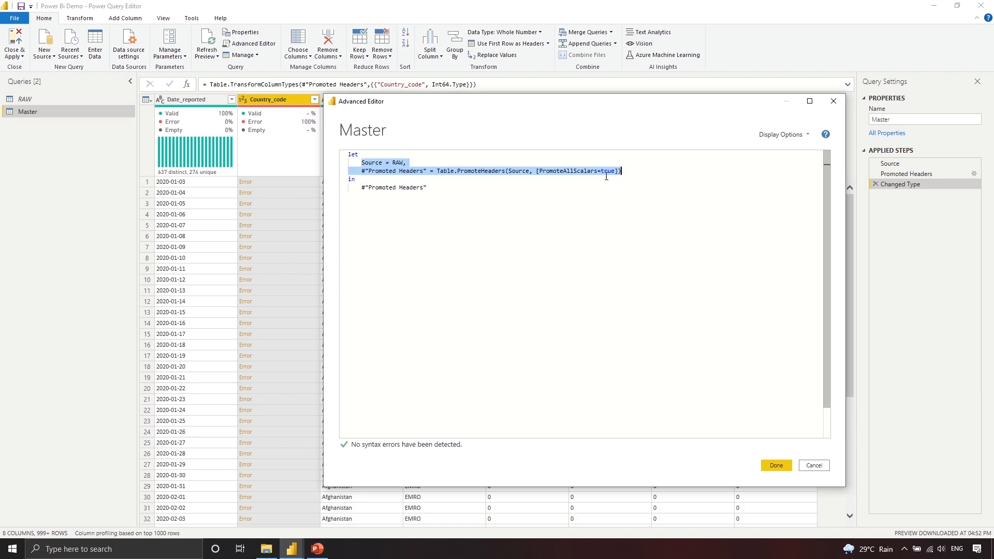
{"action": "left_click_drag", "start_coordinate": [426, 187], "coordinate": [296, 186]}
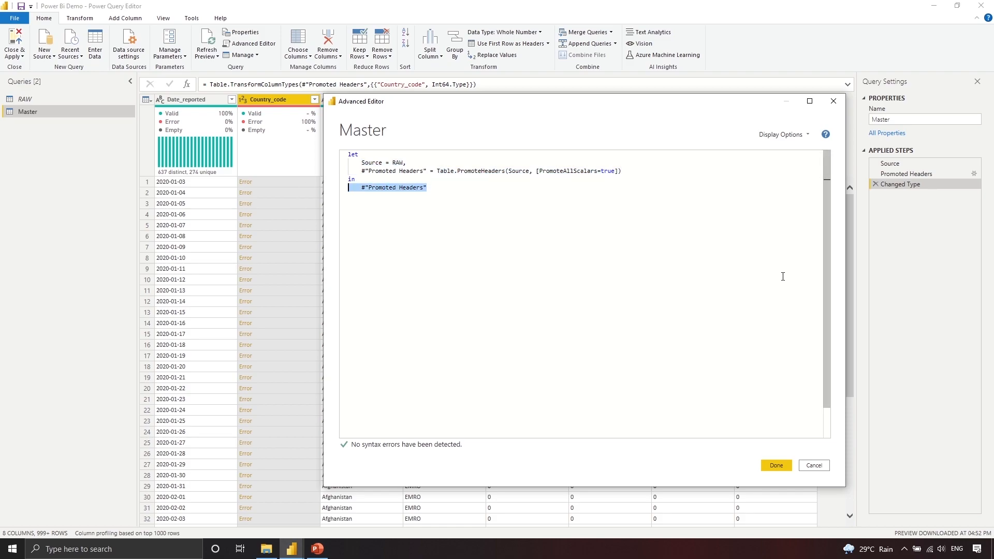
{"action": "left_click", "coordinate": [784, 468]}
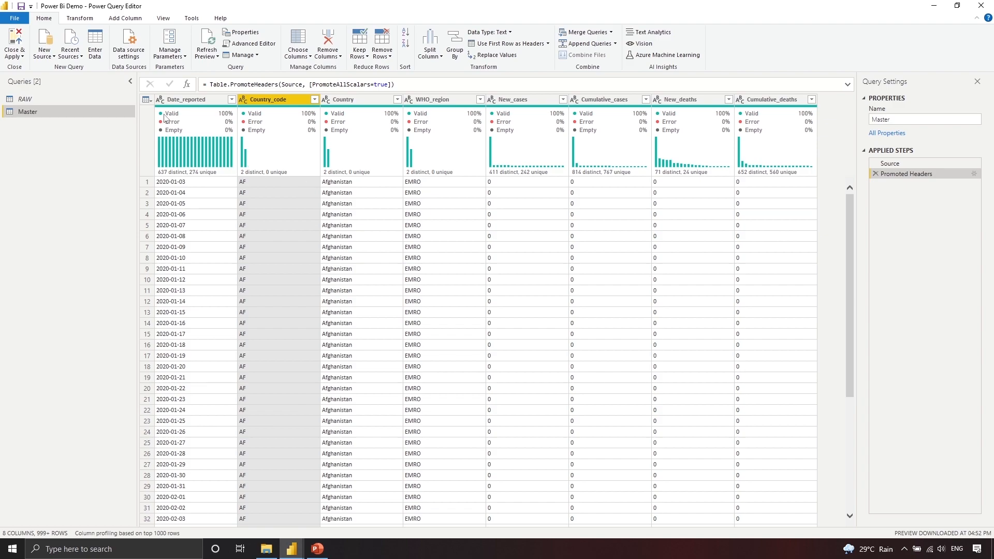
Step: Set Date_reported's type to Date and New_cases's type to Whole Number
{"action": "mouse_move", "coordinate": [167, 116]}
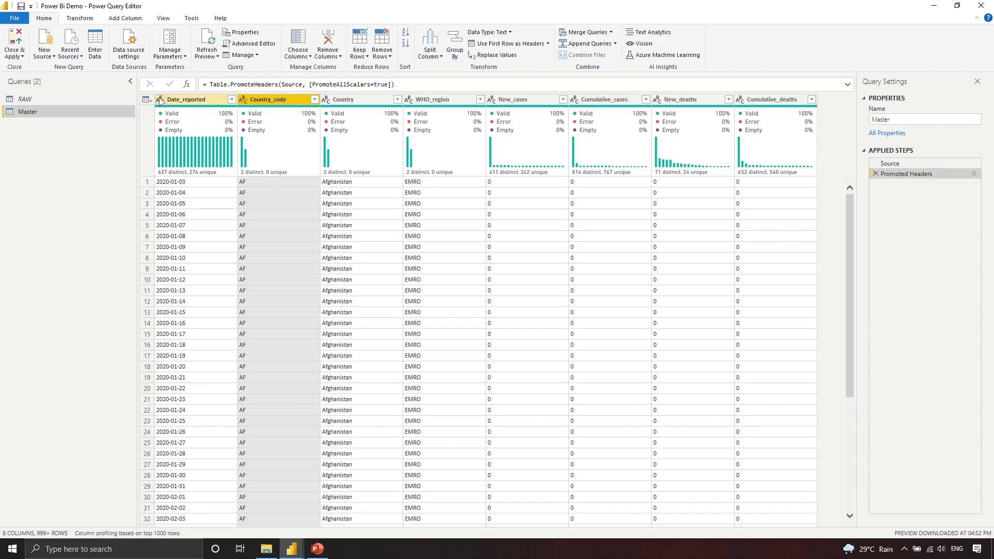
{"action": "left_click", "coordinate": [159, 101]}
{"action": "left_click", "coordinate": [207, 170]}
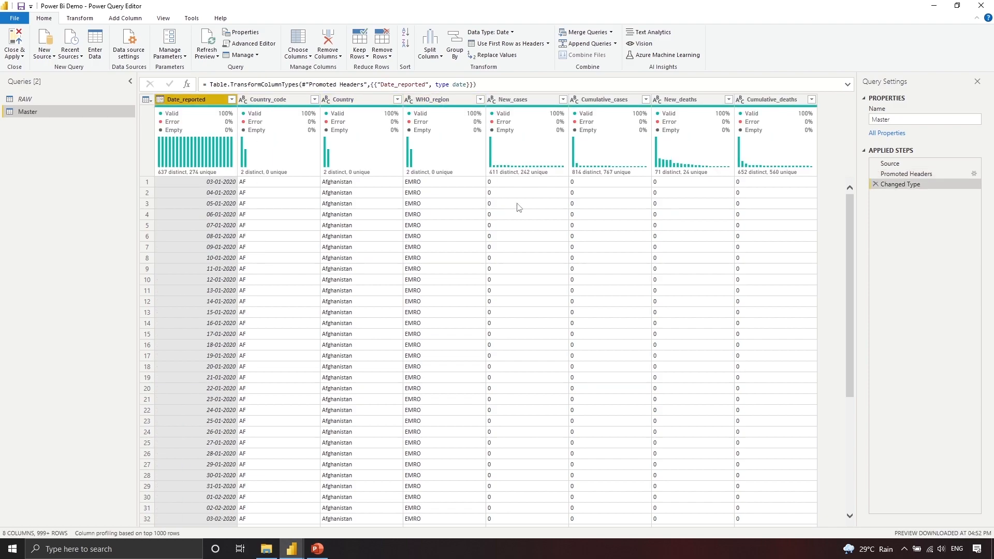
{"action": "left_click", "coordinate": [492, 99]}
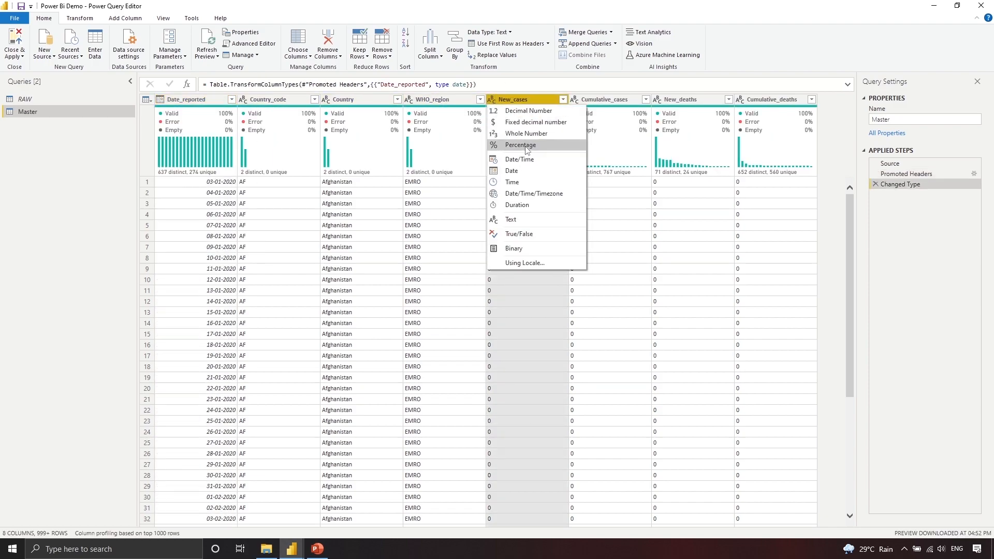
{"action": "left_click", "coordinate": [525, 133]}
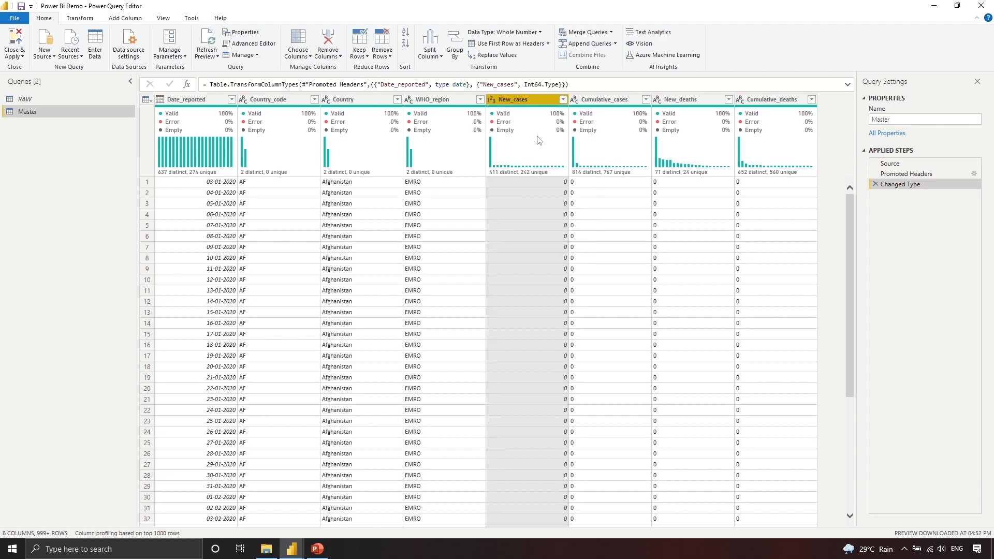
{"action": "left_click", "coordinate": [253, 43]}
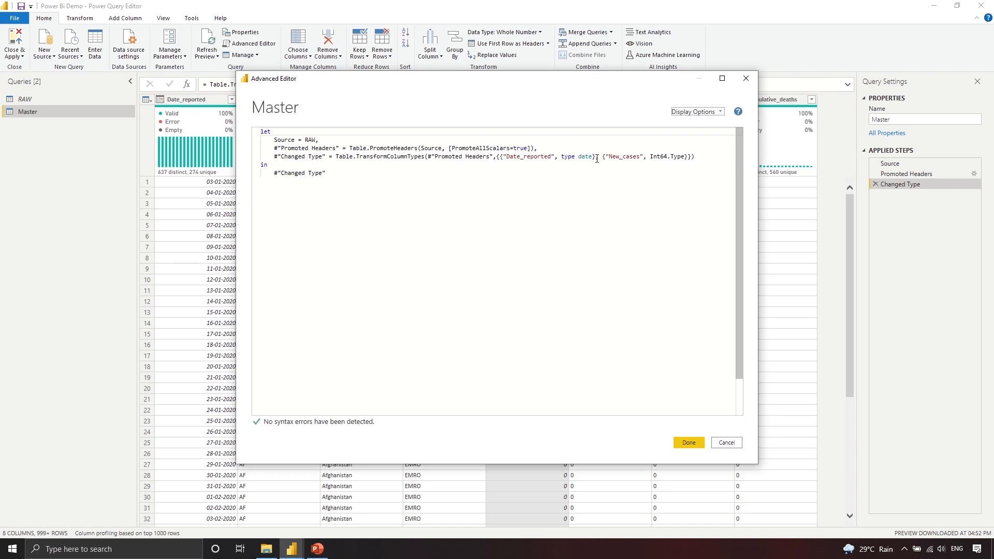
Step: In the Advanced Editor, duplicate the New_cases type entry as New_deaths so it becomes a whole number
{"action": "left_click_drag", "start_coordinate": [597, 156], "coordinate": [688, 156]}
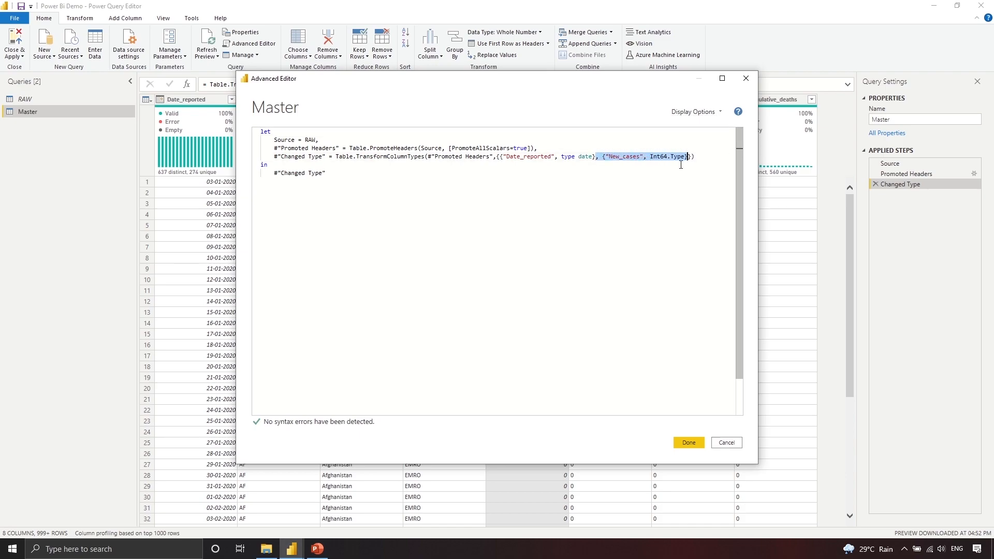
{"action": "key", "text": "ctrl+c"}
{"action": "left_click", "coordinate": [687, 157]}
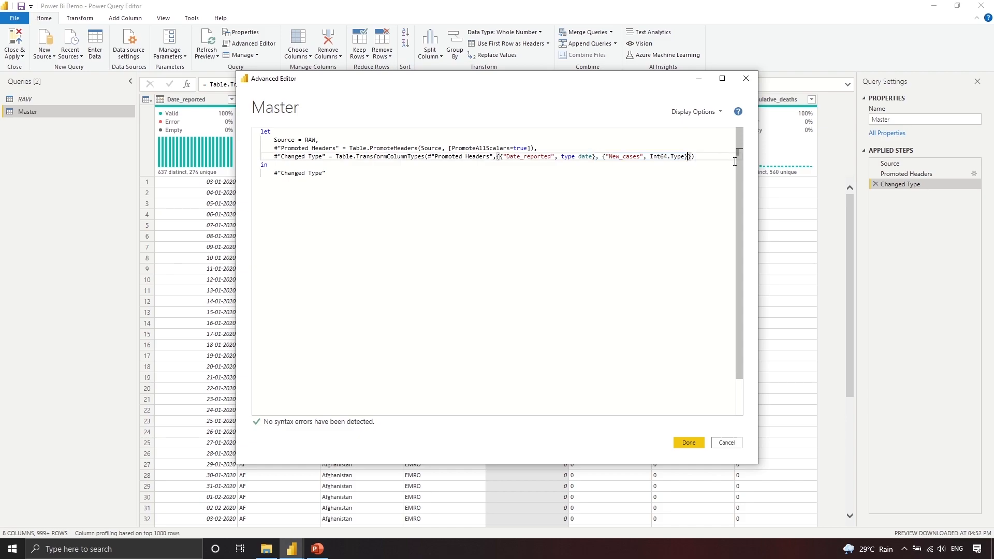
{"action": "key", "text": "ctrl+v"}
{"action": "left_click_drag", "start_coordinate": [656, 77], "coordinate": [610, 112]}
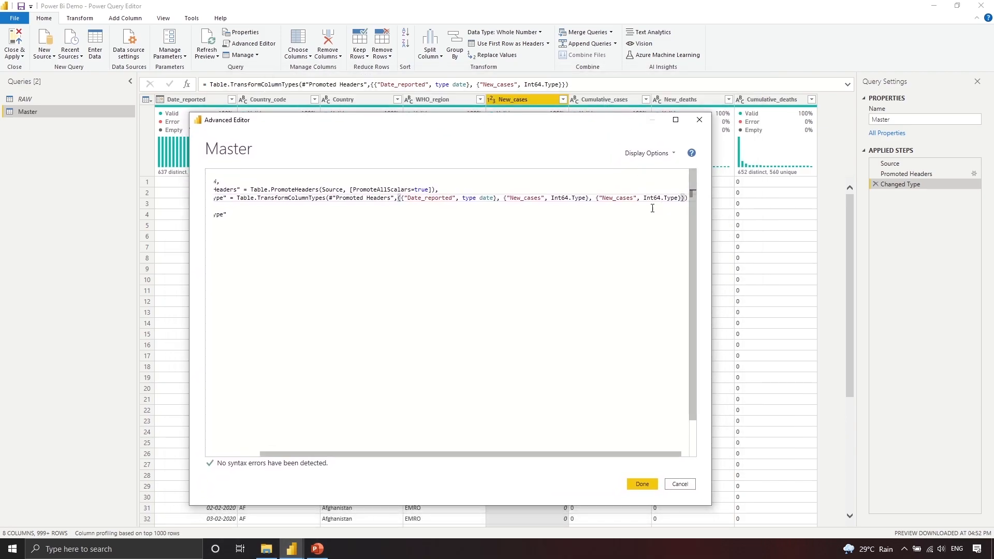
{"action": "left_click", "coordinate": [633, 198]}
{"action": "key", "text": "shift+Left"}
{"action": "key", "text": "shift+Left"}
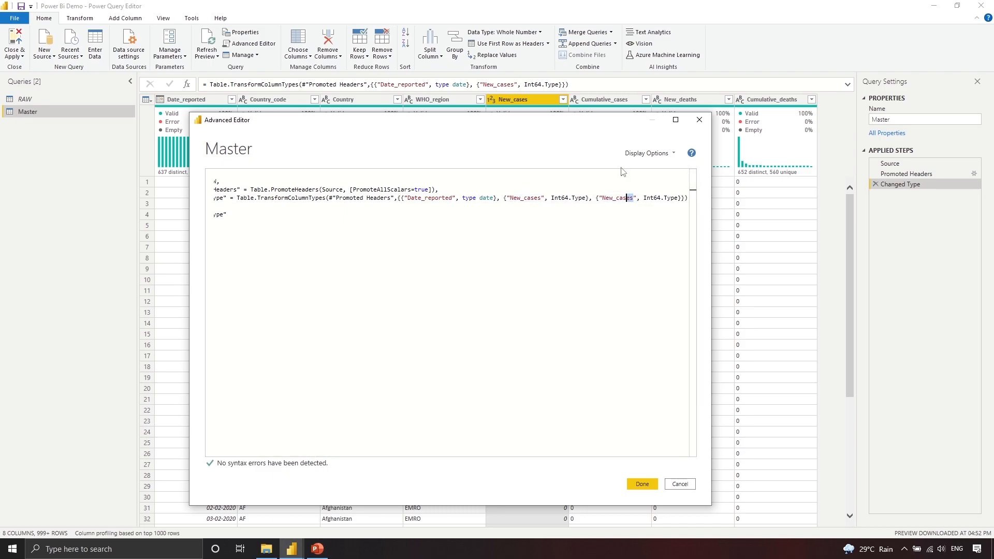
{"action": "key", "text": "BackSpace"}
{"action": "type", "text": "De"}
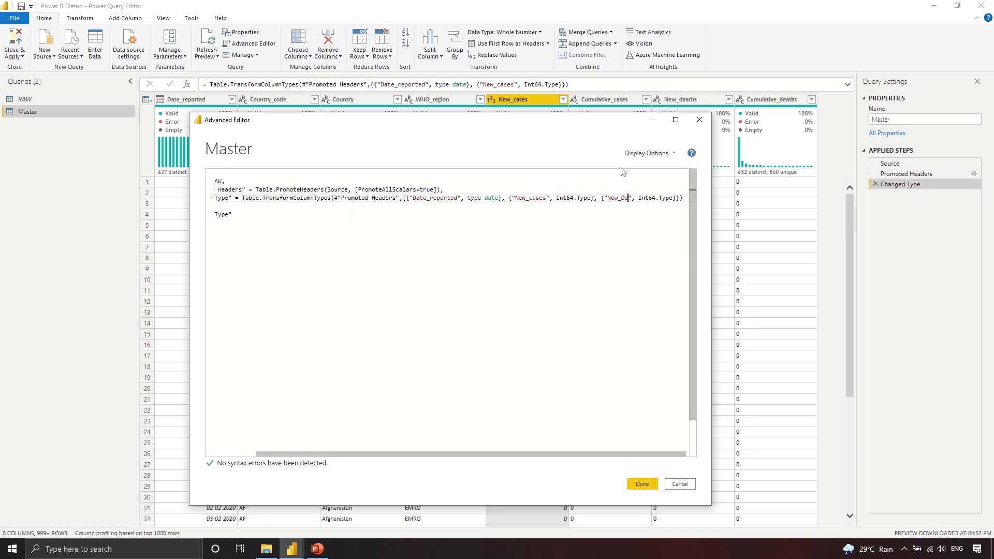
{"action": "type", "text": "ath"}
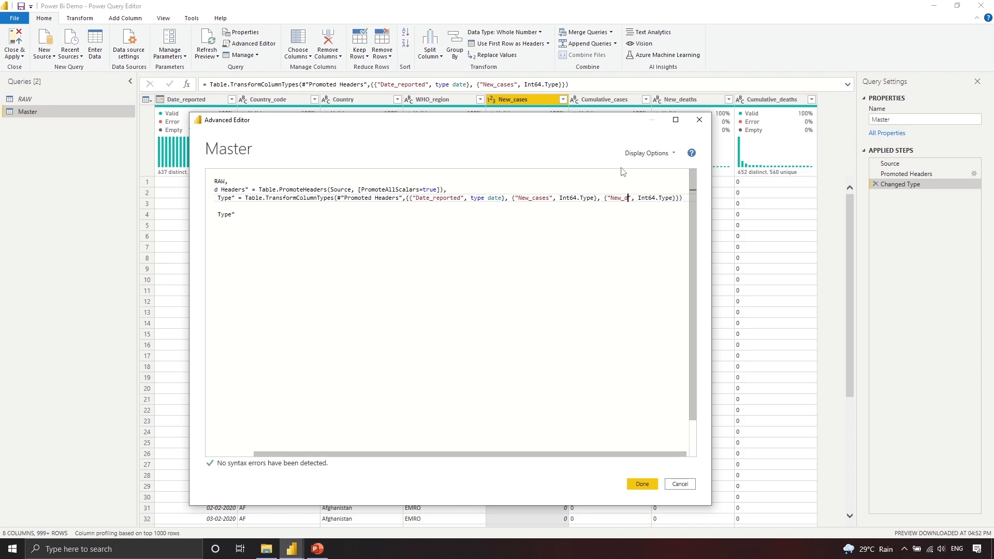
{"action": "type", "text": "s"}
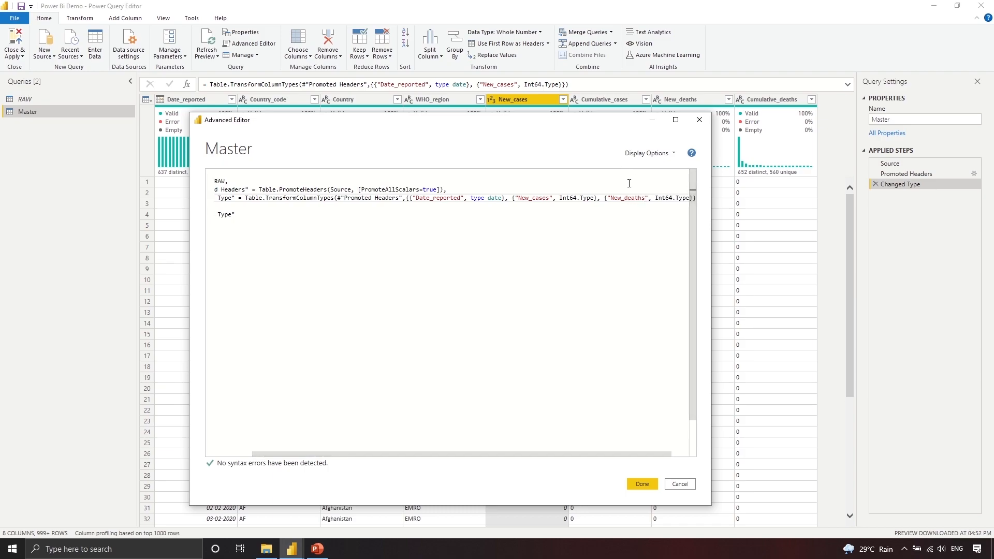
{"action": "left_click", "coordinate": [643, 485]}
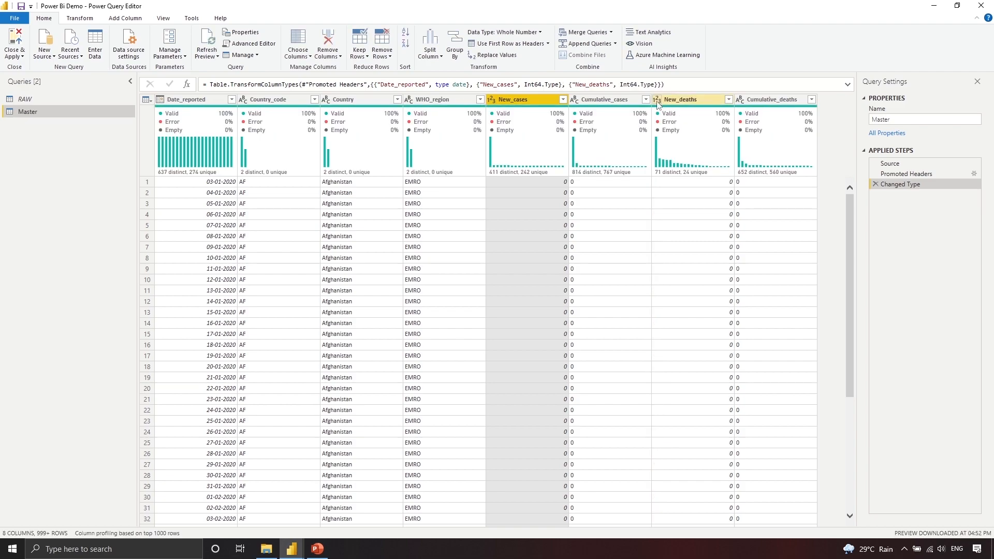
Step: Set Cumulative_cases and Cumulative_deaths to Whole Number and review the resulting M code
{"action": "left_click", "coordinate": [574, 99]}
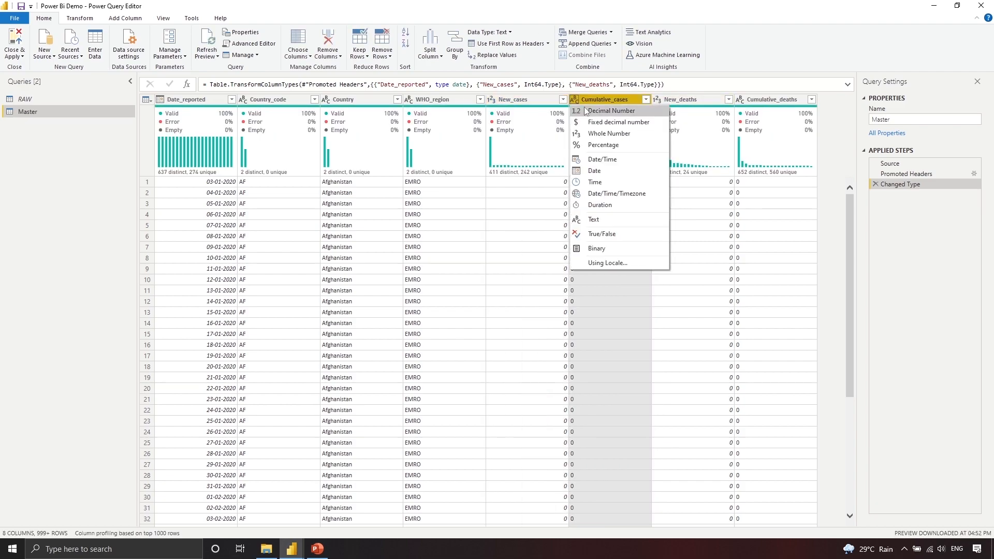
{"action": "left_click", "coordinate": [632, 133]}
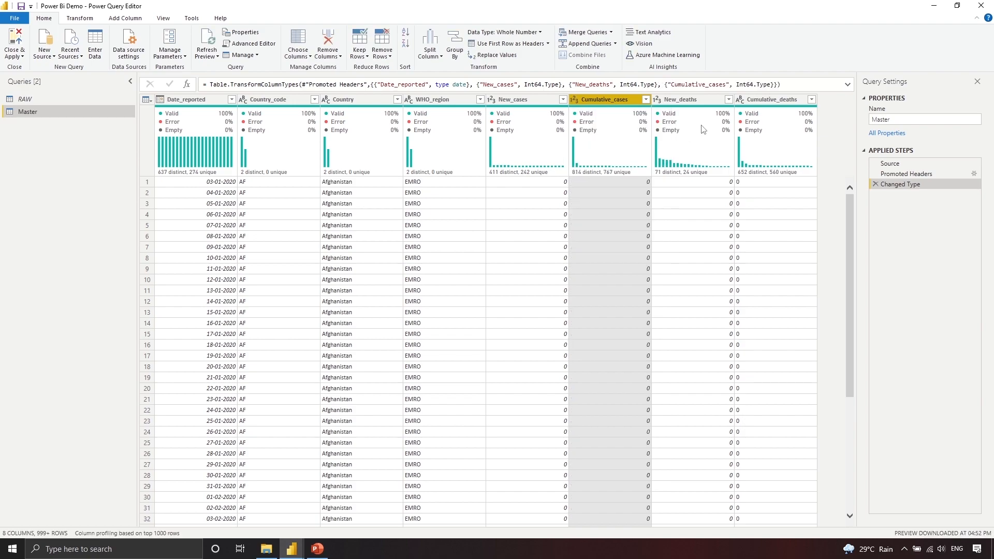
{"action": "left_click", "coordinate": [740, 100]}
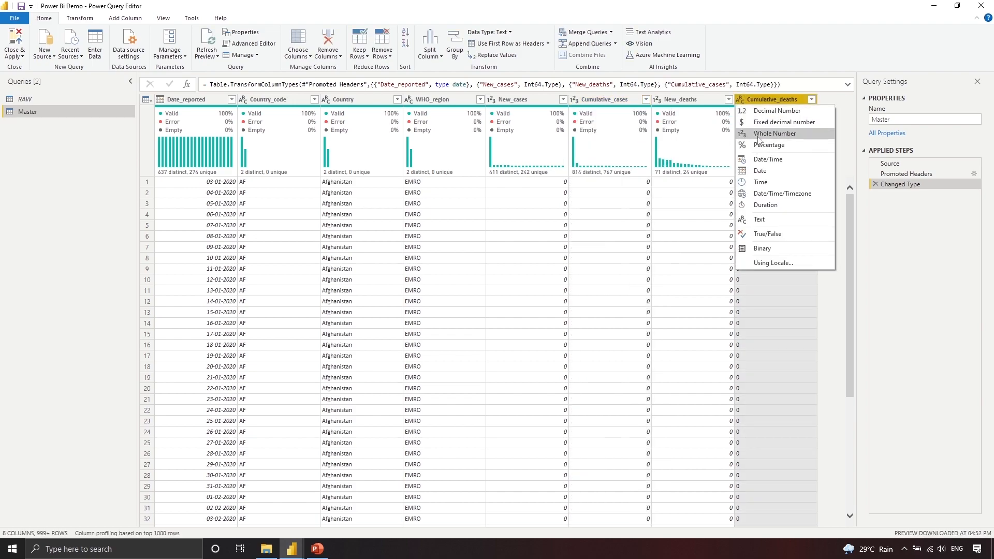
{"action": "left_click", "coordinate": [758, 136]}
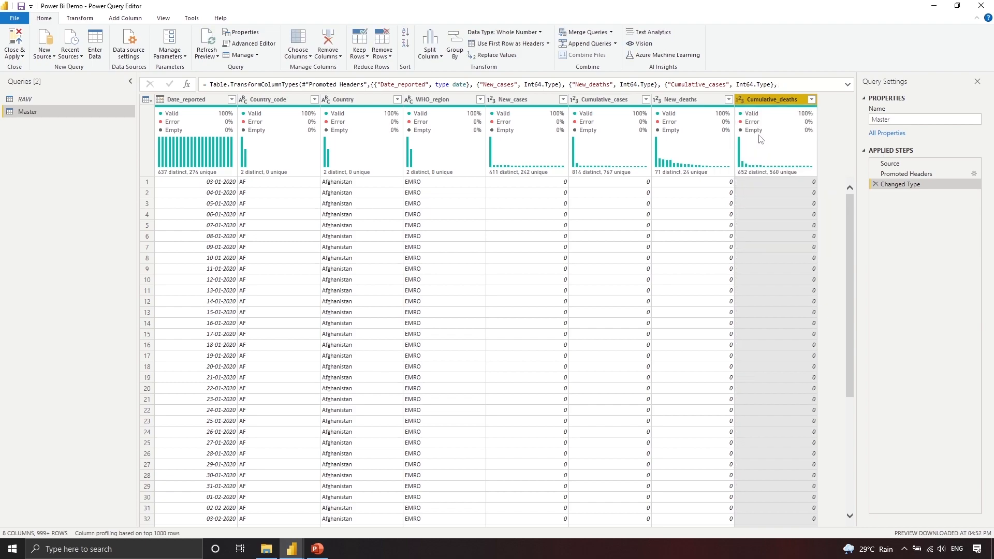
{"action": "left_click", "coordinate": [250, 43]}
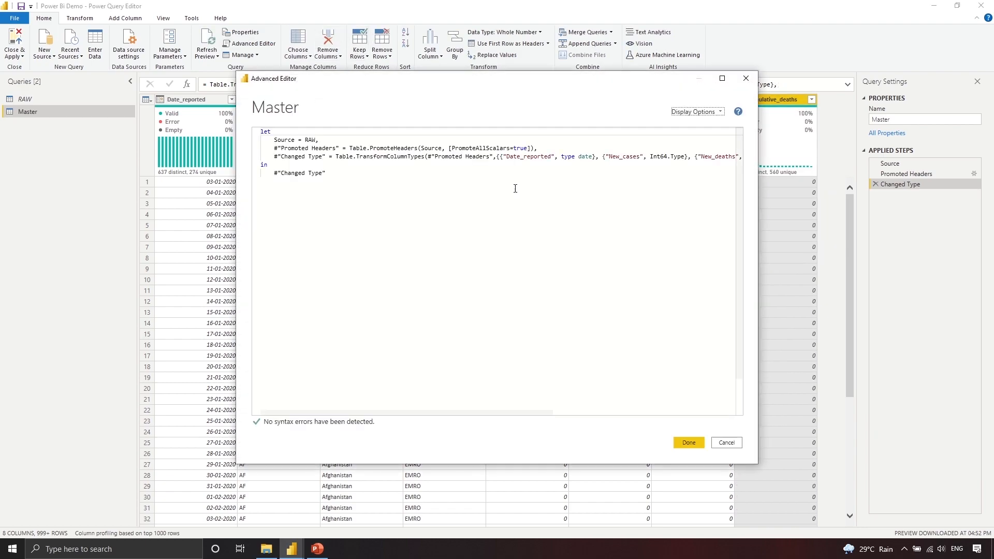
{"action": "left_click", "coordinate": [746, 78]}
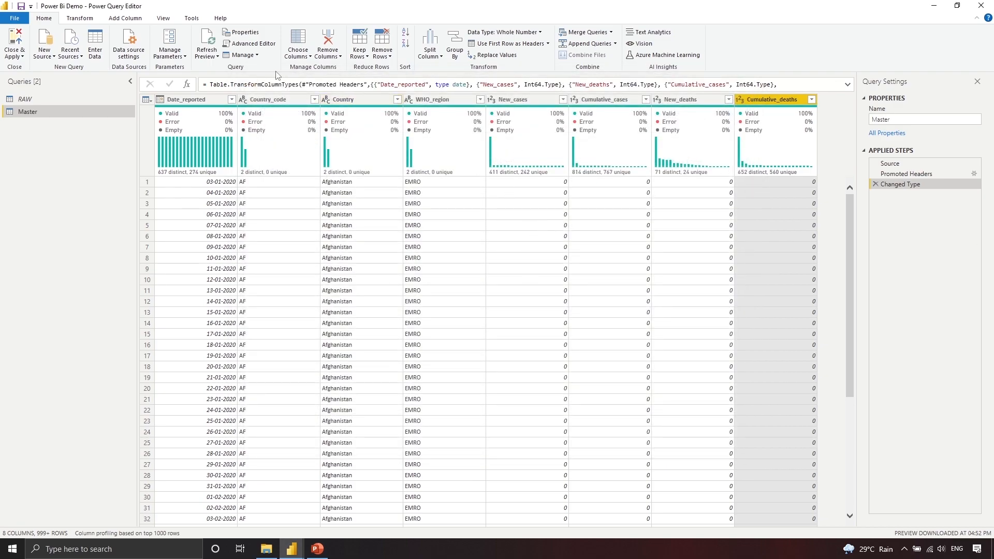
{"action": "scroll", "coordinate": [170, 50], "scroll_direction": "down", "scroll_amount": 1}
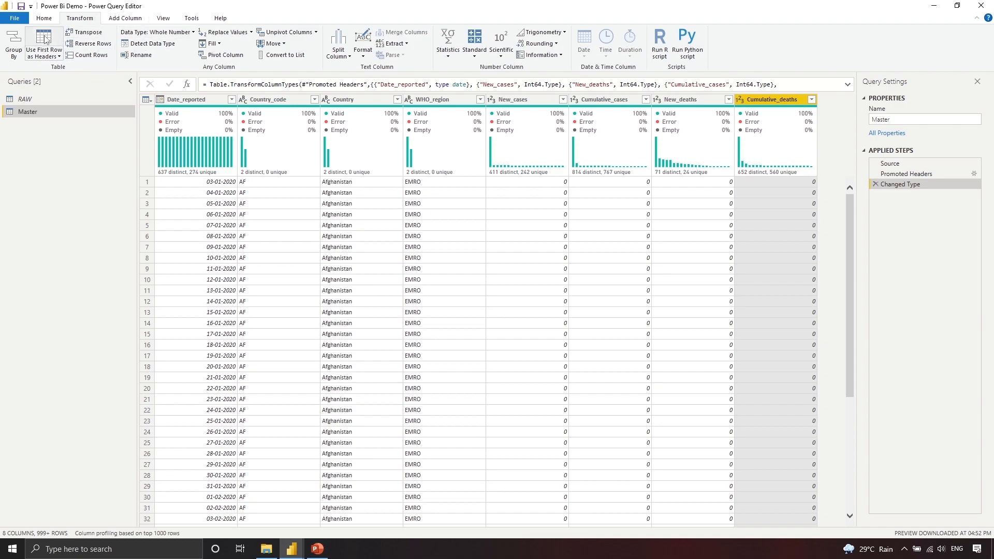
{"action": "left_click", "coordinate": [60, 56]}
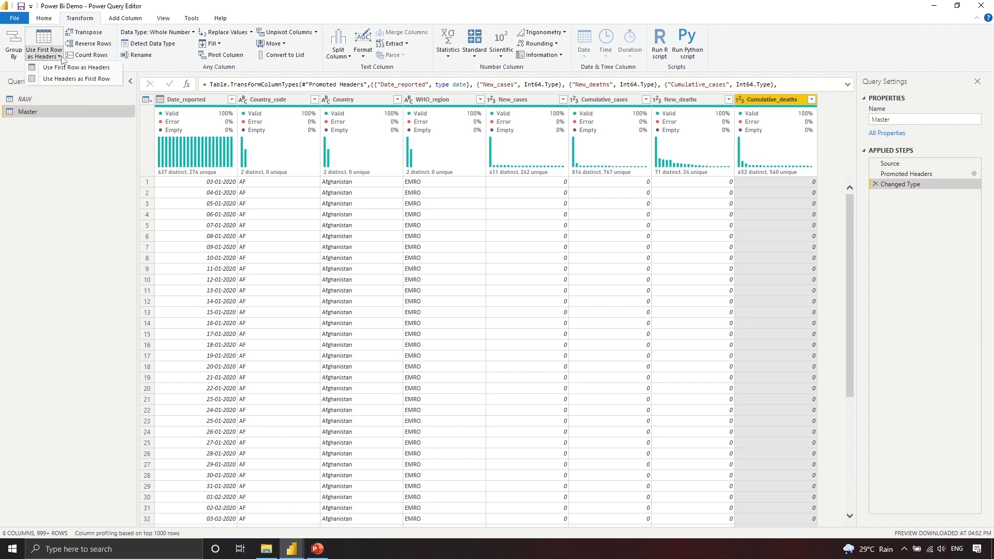
{"action": "left_click", "coordinate": [53, 57]}
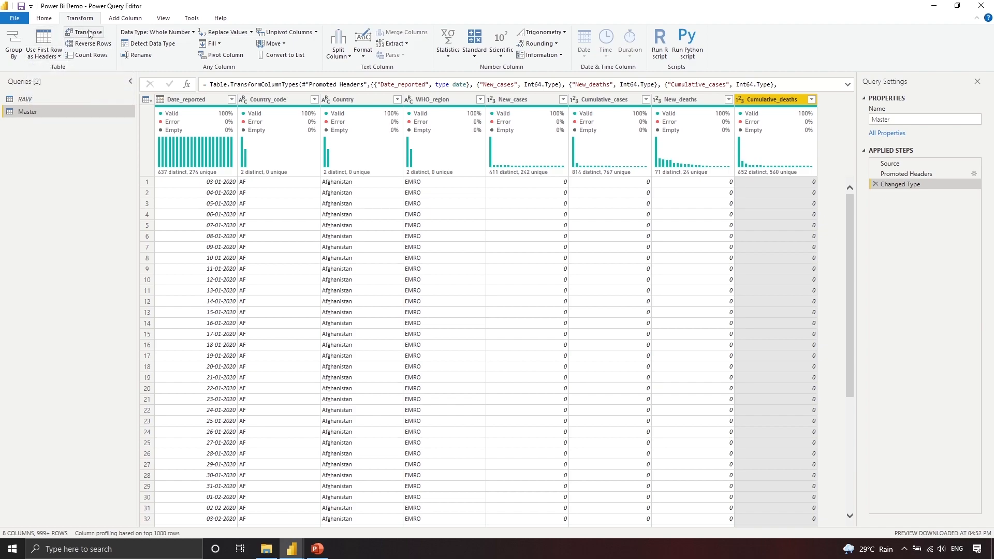
{"action": "left_click", "coordinate": [194, 100]}
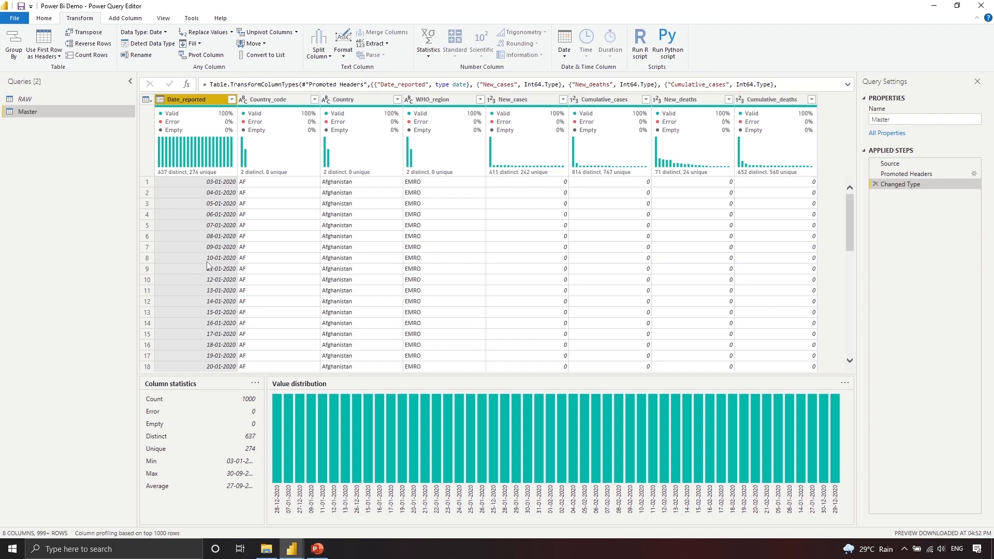
{"action": "left_click", "coordinate": [88, 34]}
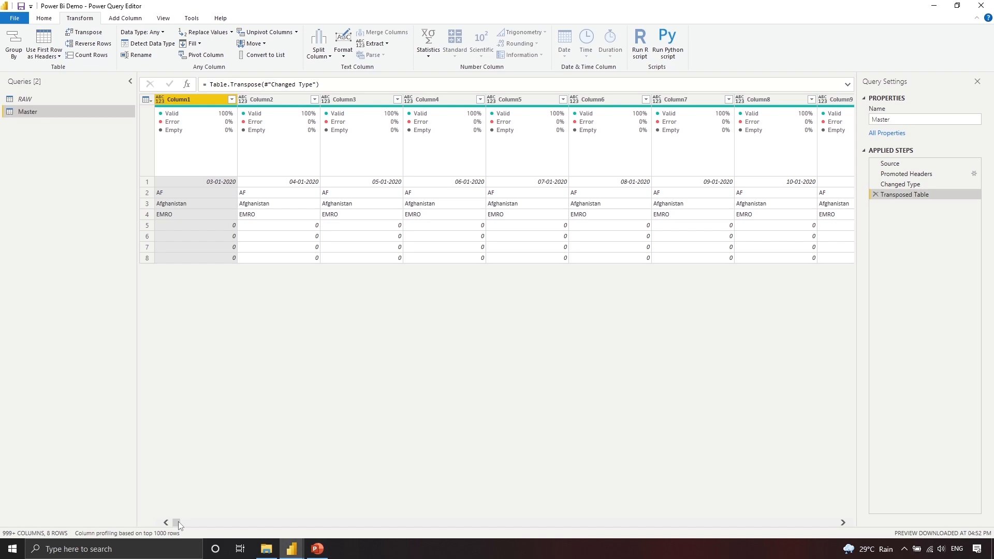
{"action": "mouse_move", "coordinate": [175, 522]}
{"action": "left_mouse_down"}
{"action": "mouse_move", "coordinate": [191, 525]}
{"action": "mouse_move", "coordinate": [168, 529]}
{"action": "left_mouse_up"}
{"action": "left_click", "coordinate": [874, 195]}
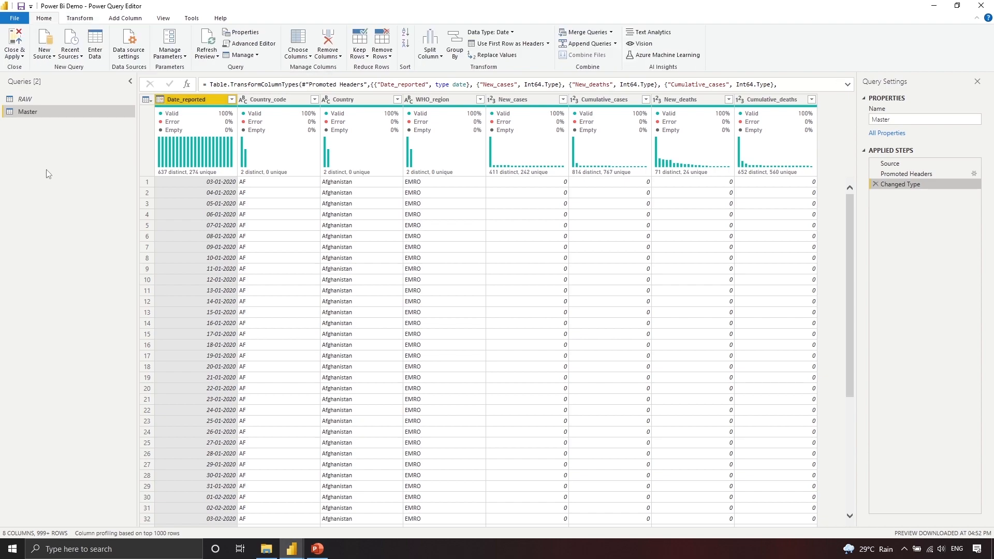
{"action": "left_click", "coordinate": [83, 18]}
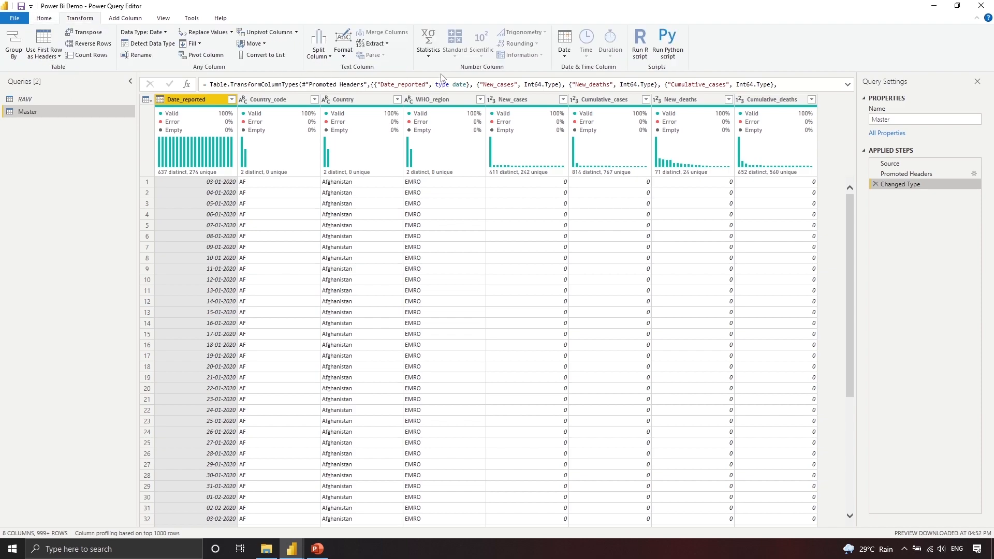
{"action": "left_click", "coordinate": [429, 56]}
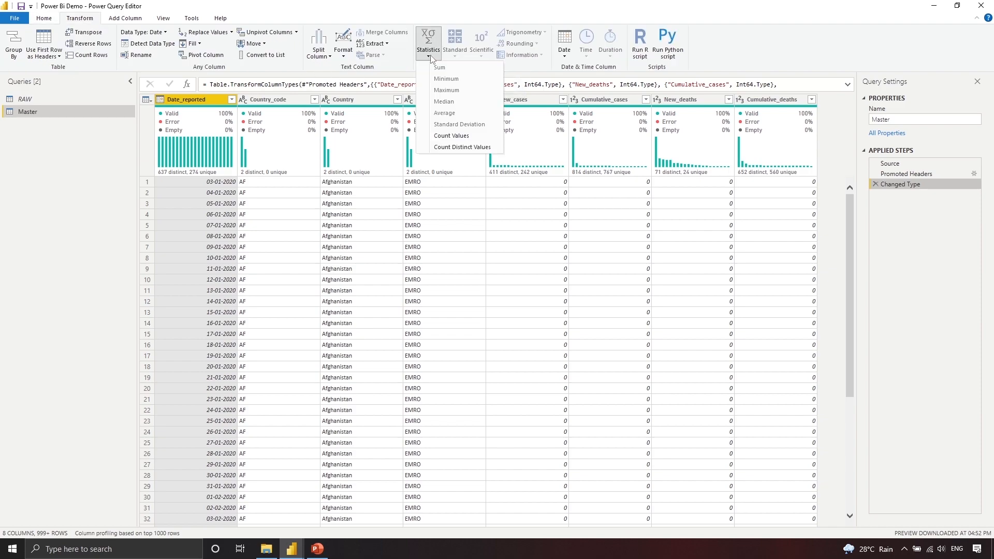
{"action": "left_click", "coordinate": [483, 149]}
{"action": "left_click_drag", "start_coordinate": [153, 102], "coordinate": [140, 103]}
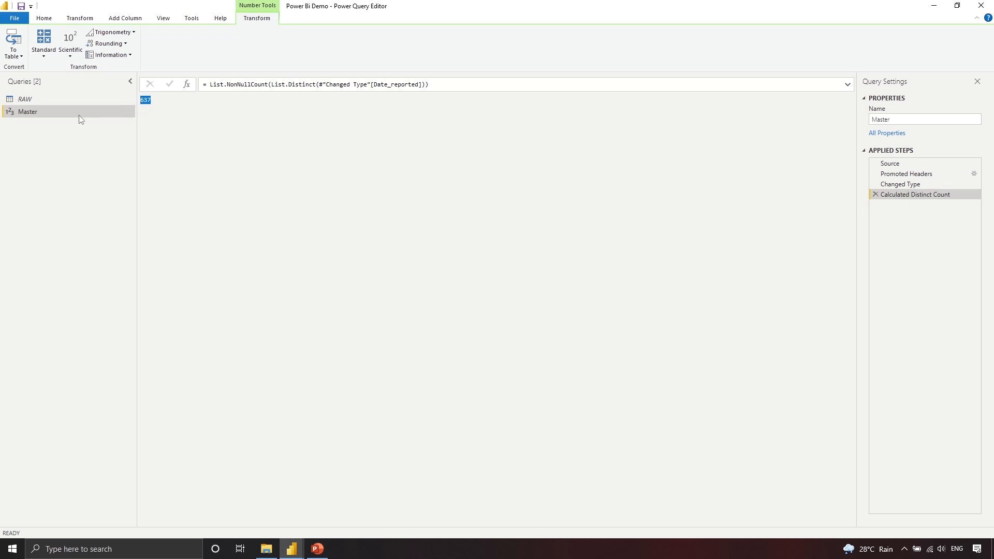
{"action": "left_click", "coordinate": [875, 194]}
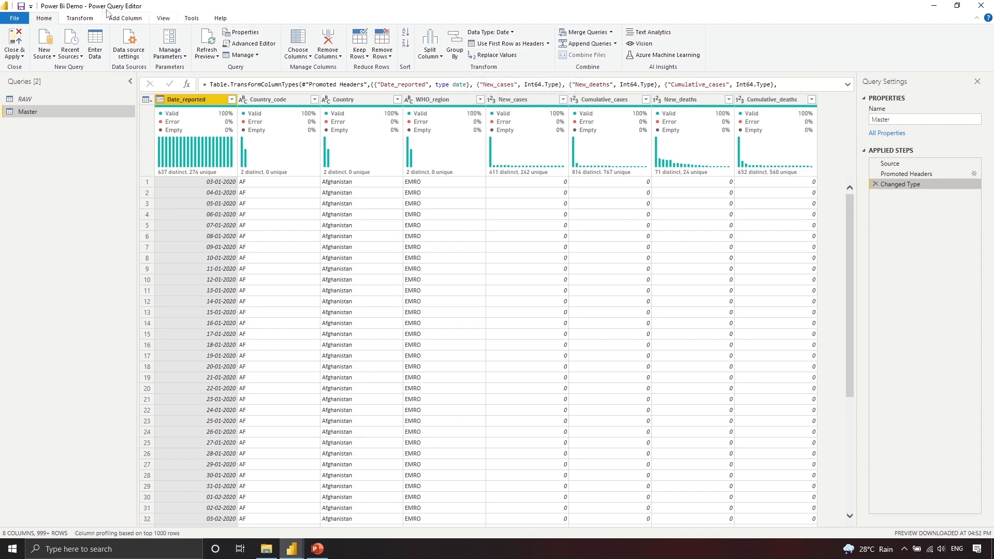
{"action": "left_click", "coordinate": [91, 18]}
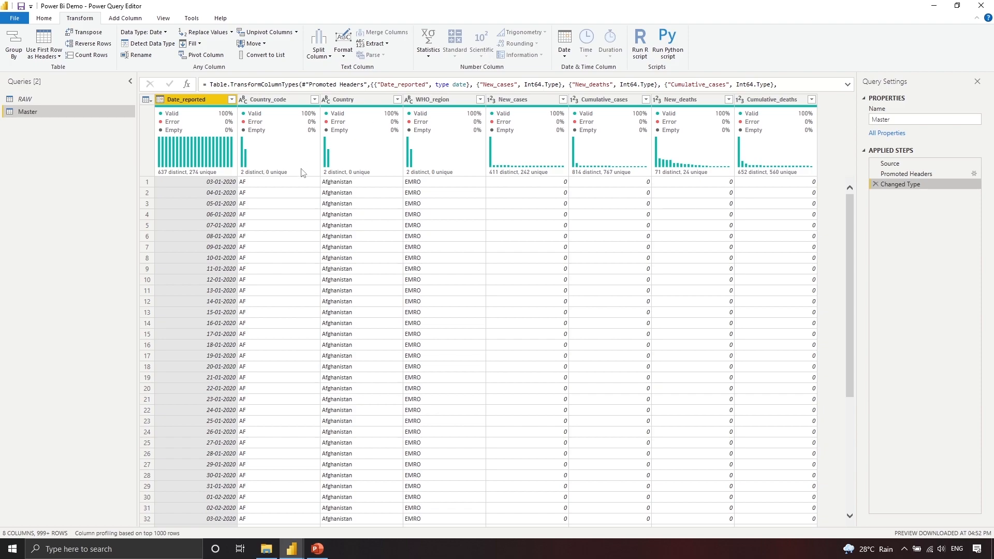
{"action": "left_click", "coordinate": [549, 103]}
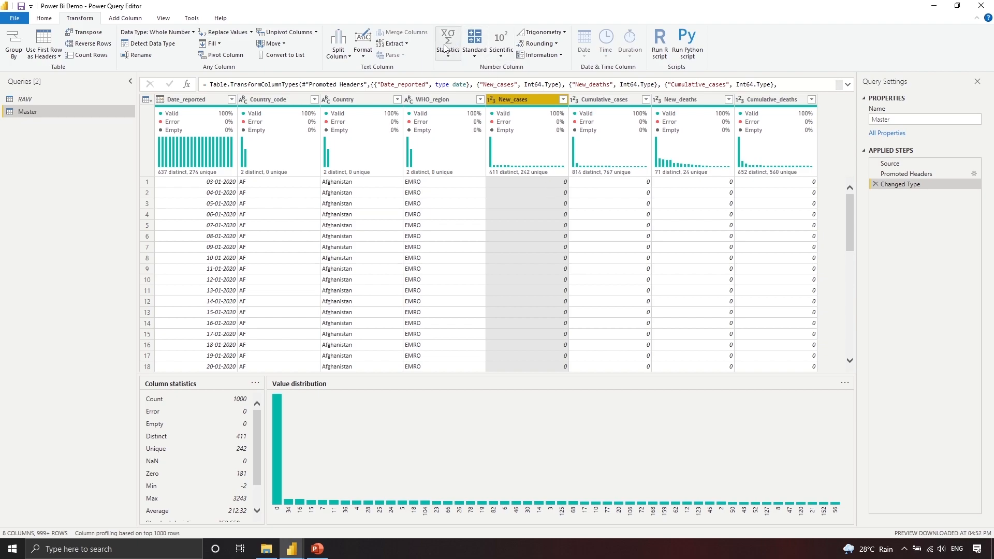
{"action": "left_click", "coordinate": [474, 57]}
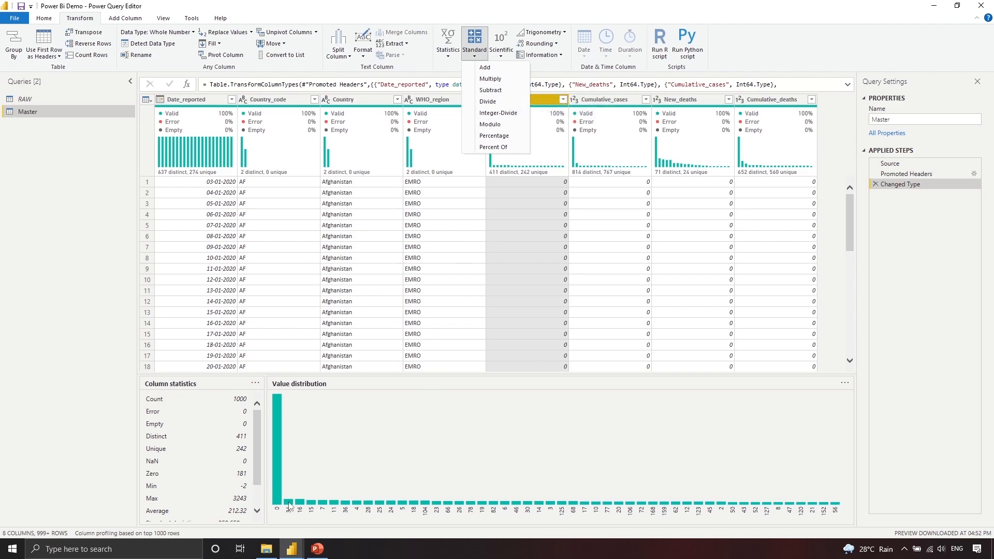
{"action": "left_click", "coordinate": [503, 70]}
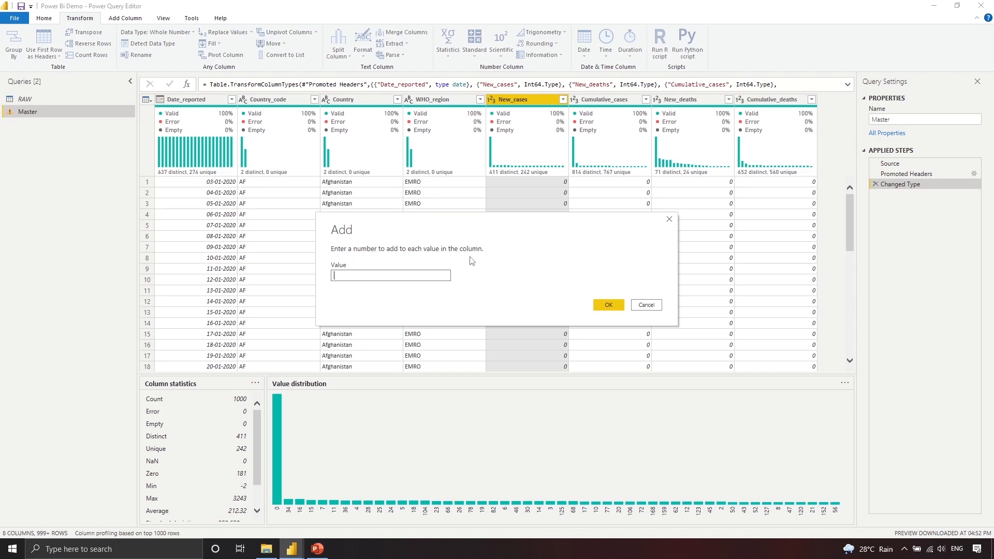
{"action": "type", "text": "1"}
{"action": "left_click", "coordinate": [605, 306]}
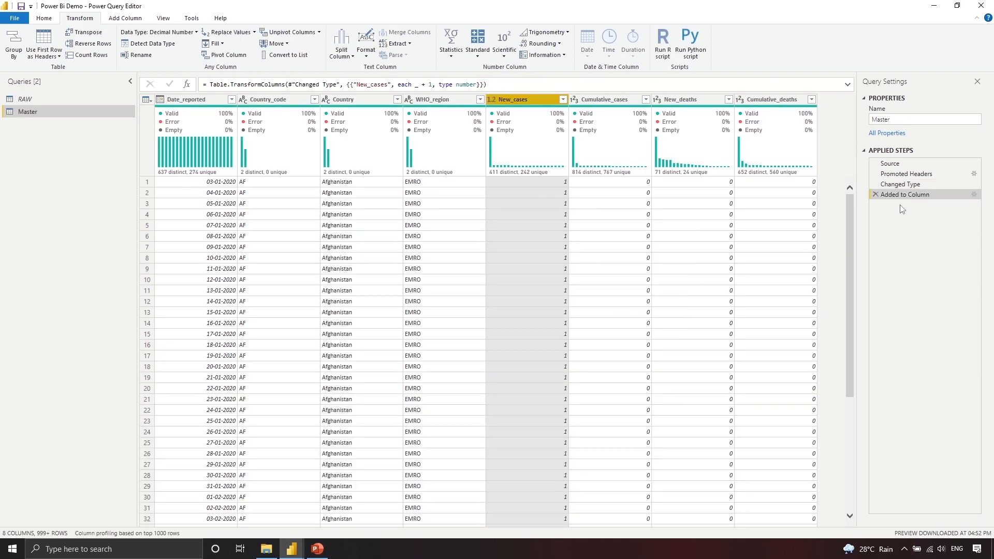
{"action": "left_click", "coordinate": [876, 195]}
{"action": "left_click", "coordinate": [501, 56]}
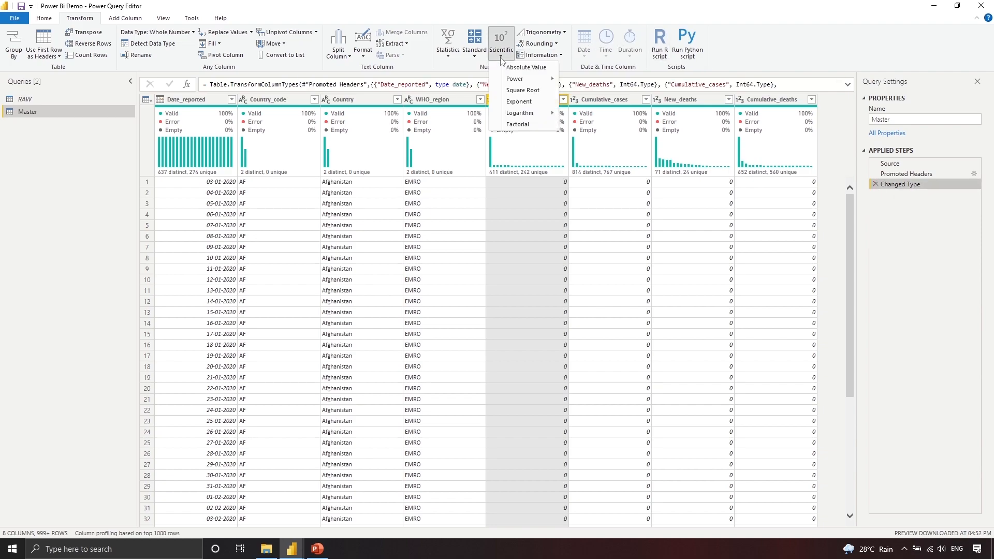
{"action": "mouse_move", "coordinate": [519, 83]}
{"action": "mouse_move", "coordinate": [519, 113]}
{"action": "left_click", "coordinate": [779, 47]}
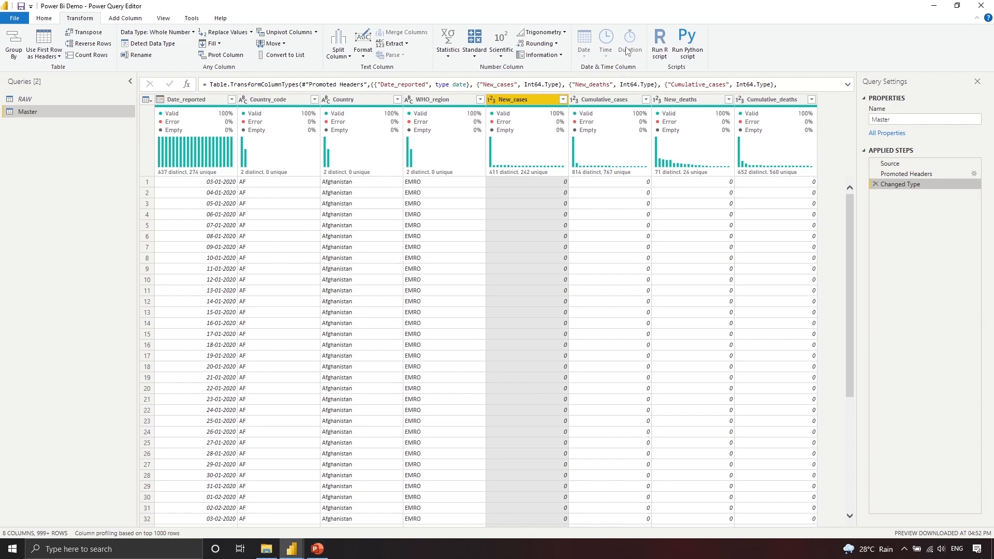
{"action": "left_click", "coordinate": [202, 101], "text": "ctrl"}
{"action": "left_click", "coordinate": [203, 103]}
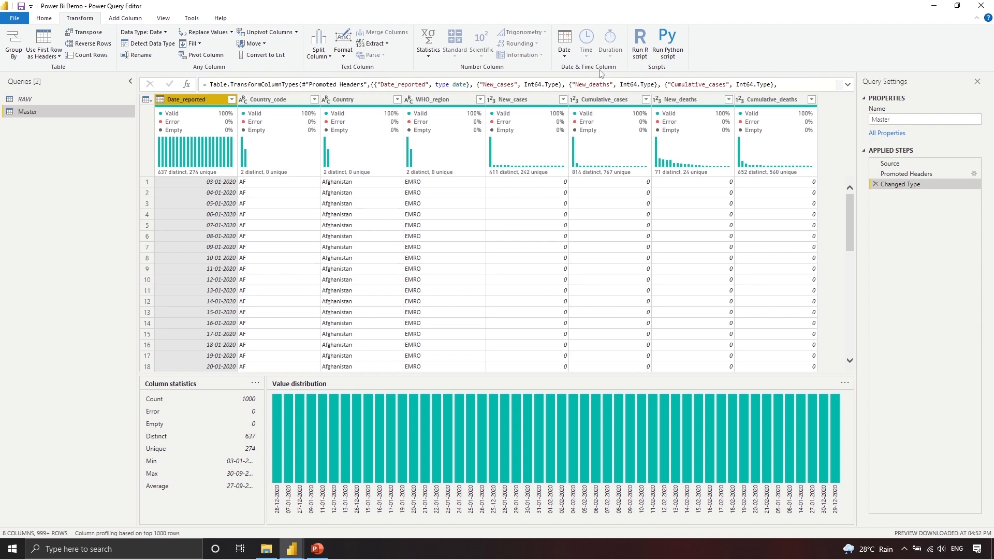
{"action": "left_click", "coordinate": [564, 52]}
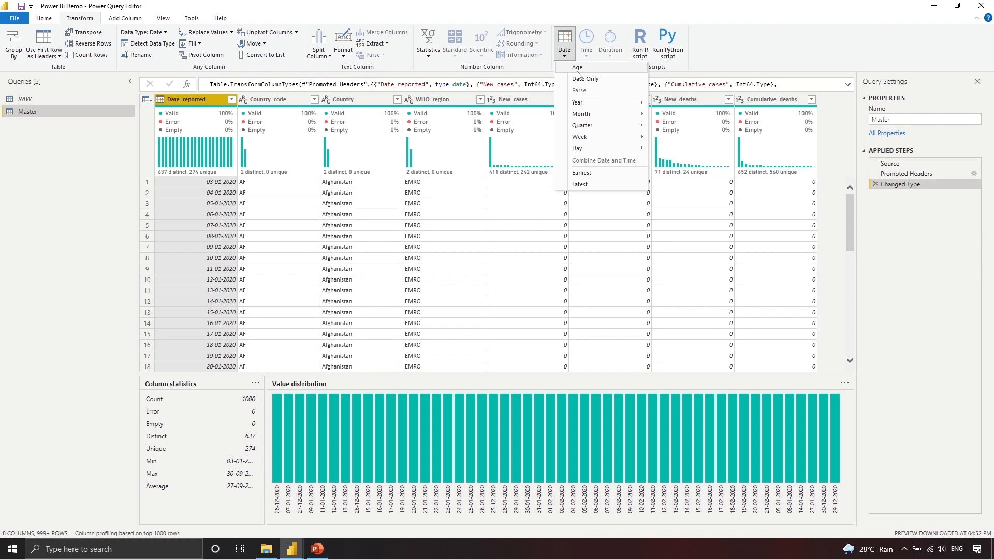
{"action": "left_click", "coordinate": [577, 69]}
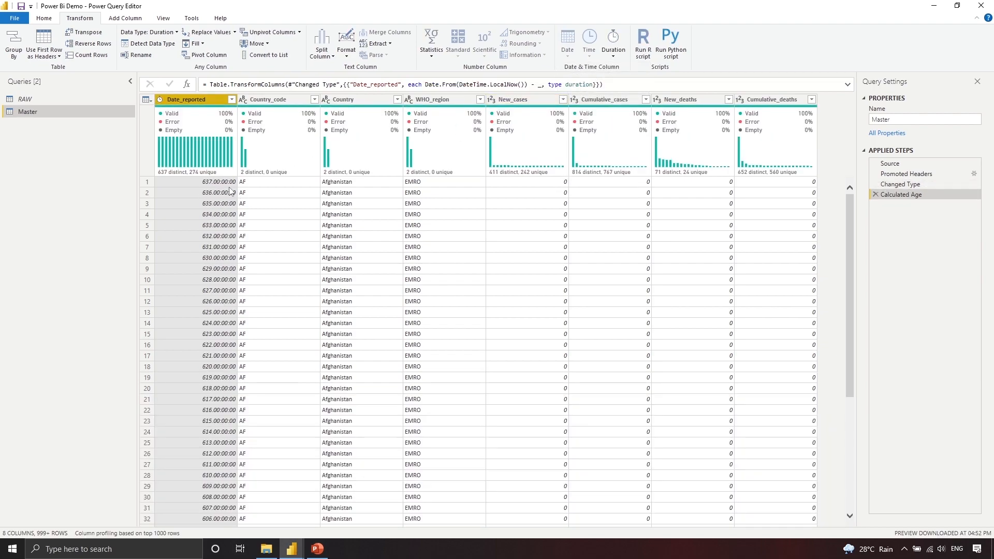
{"action": "left_click_drag", "start_coordinate": [604, 85], "coordinate": [342, 84]}
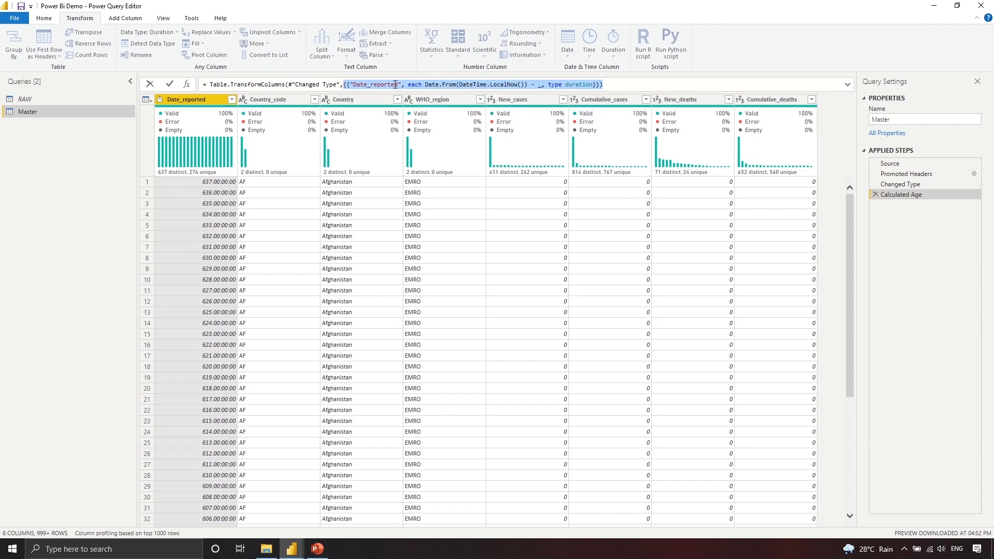
{"action": "left_click", "coordinate": [426, 84]}
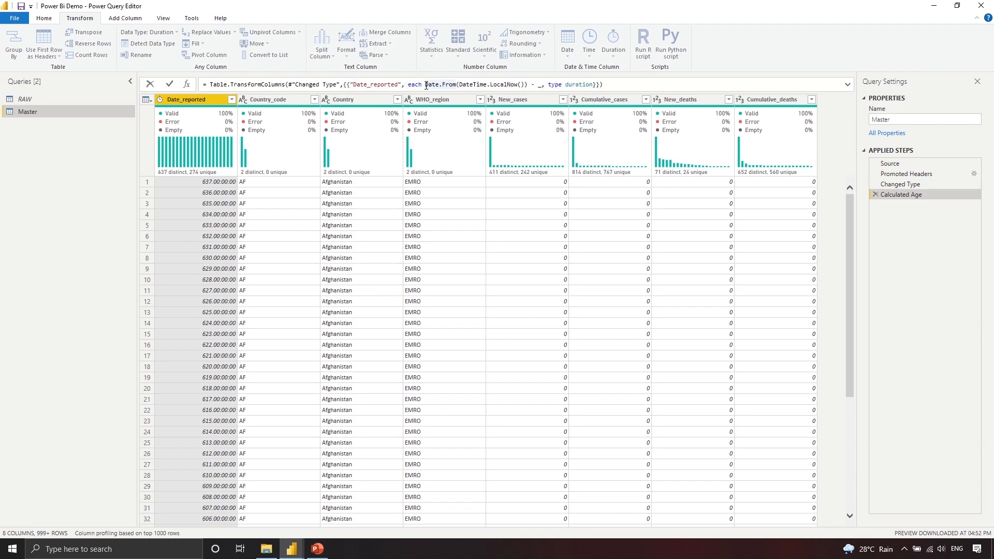
{"action": "left_click_drag", "start_coordinate": [507, 83], "coordinate": [528, 84]}
{"action": "left_click", "coordinate": [227, 183]}
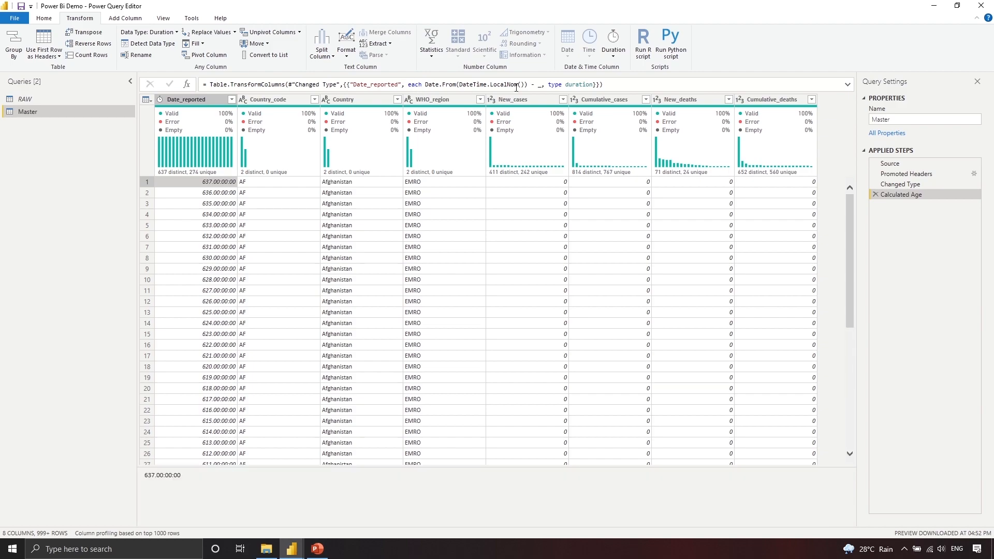
{"action": "left_click", "coordinate": [876, 195]}
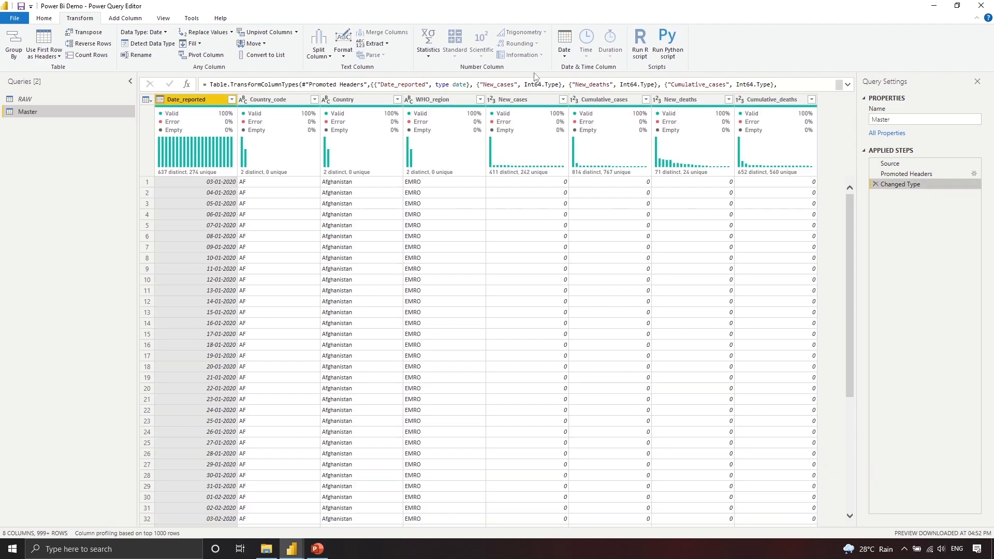
{"action": "left_click", "coordinate": [567, 50]}
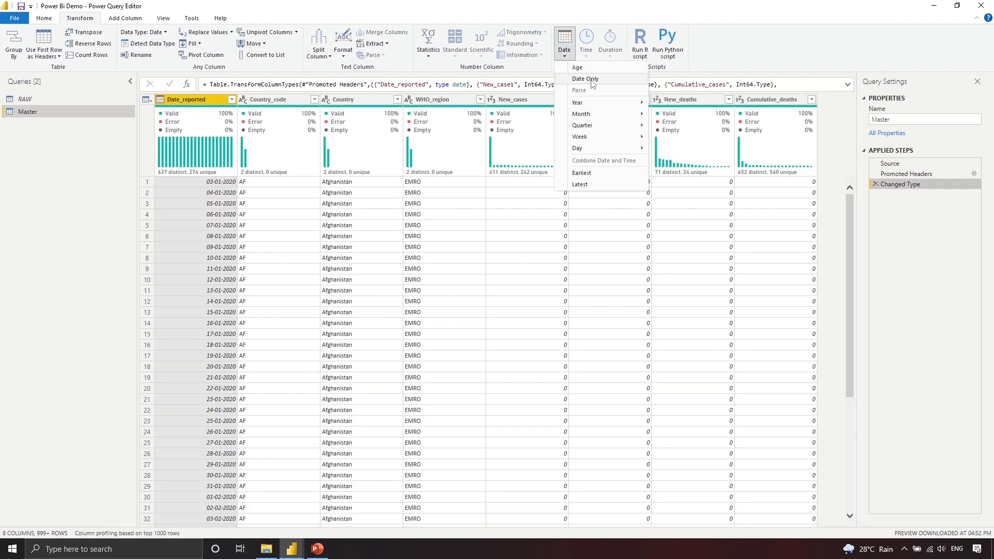
{"action": "mouse_move", "coordinate": [597, 109]}
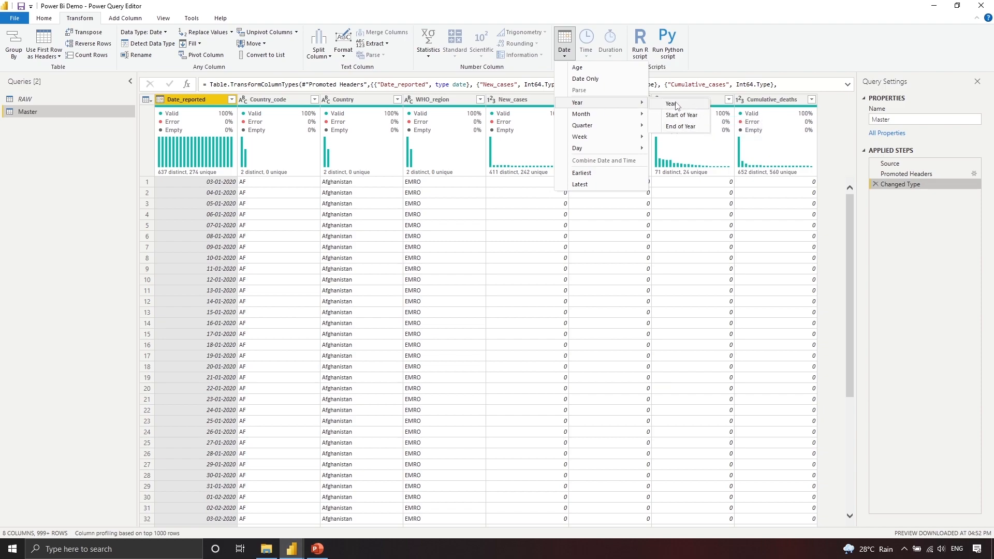
{"action": "mouse_move", "coordinate": [639, 114]}
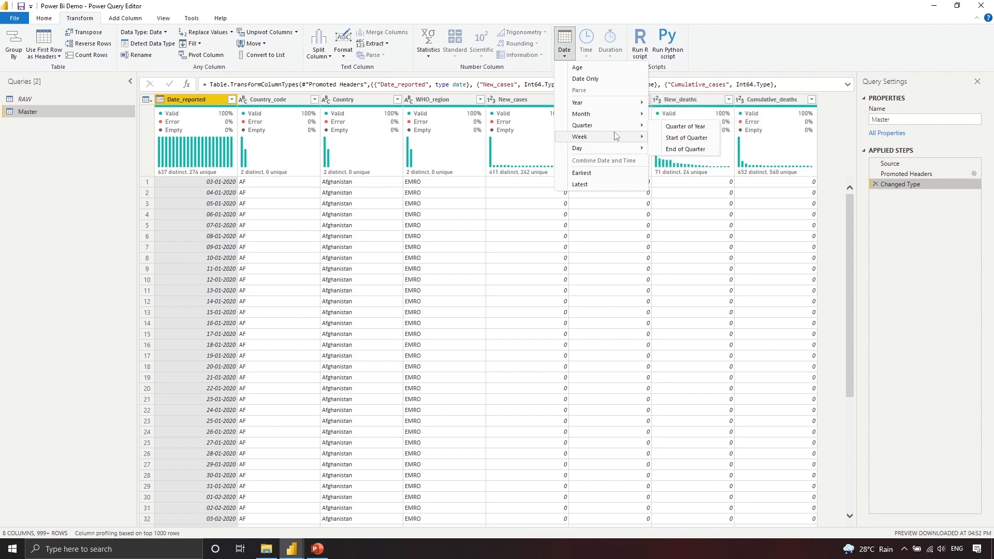
{"action": "mouse_move", "coordinate": [619, 149]}
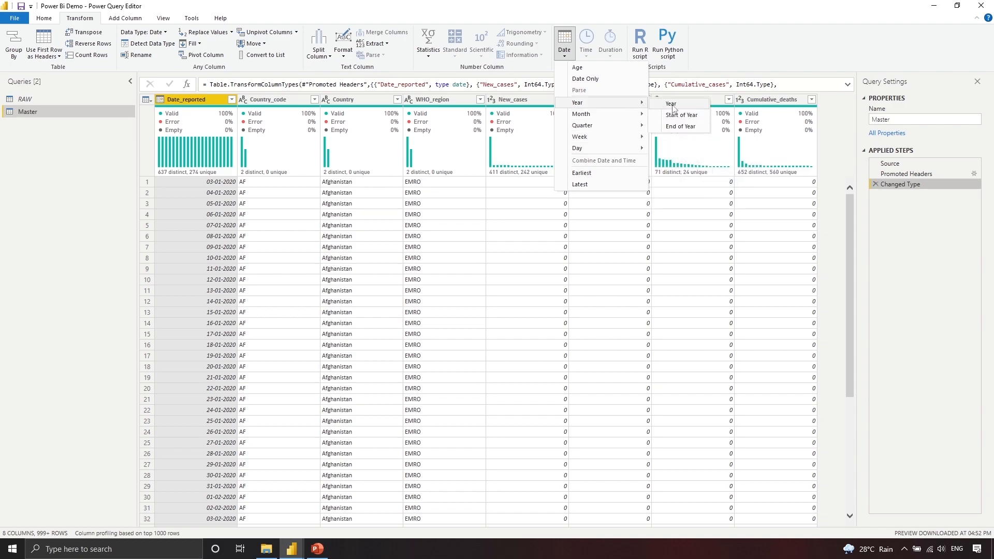
{"action": "left_click", "coordinate": [671, 103]}
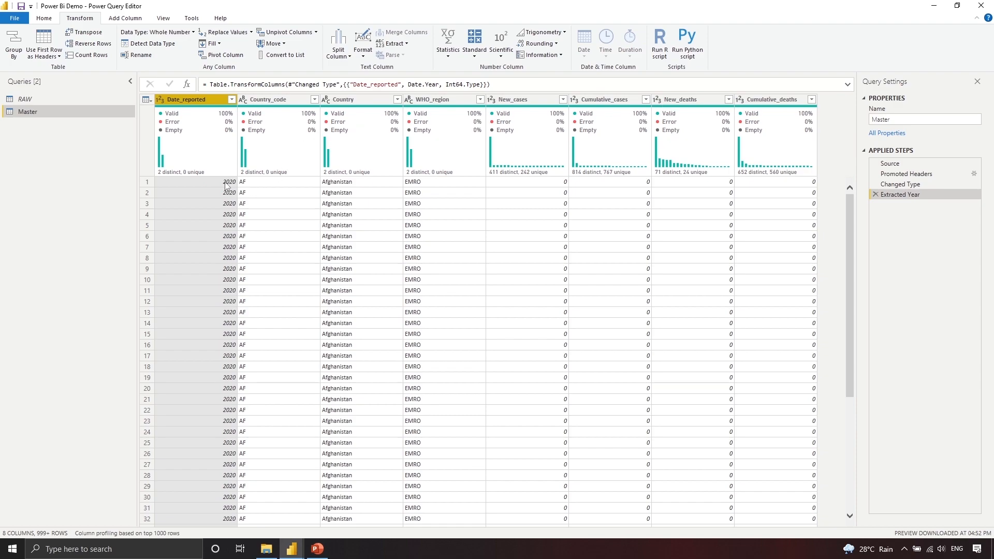
{"action": "left_click", "coordinate": [875, 195]}
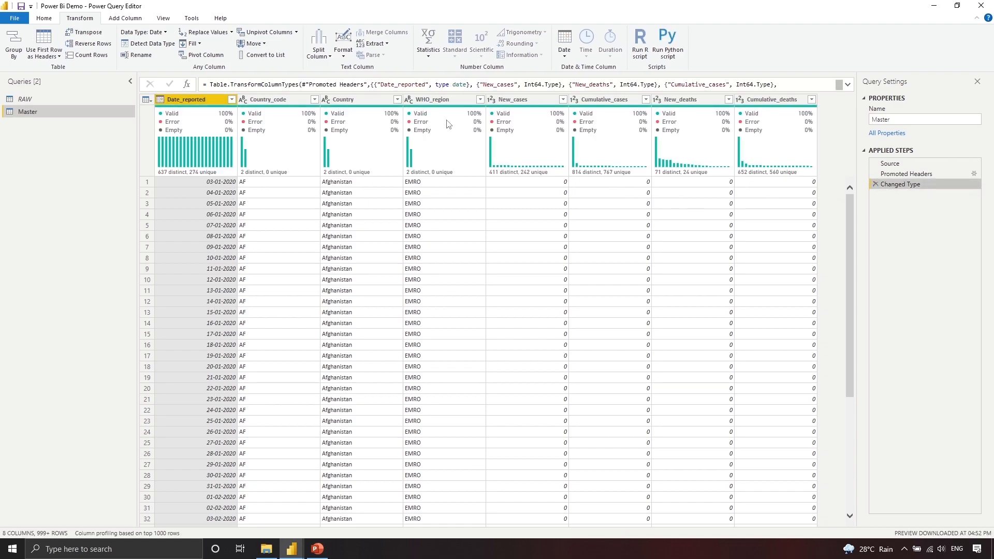
{"action": "left_click", "coordinate": [568, 54]}
{"action": "mouse_move", "coordinate": [613, 103]}
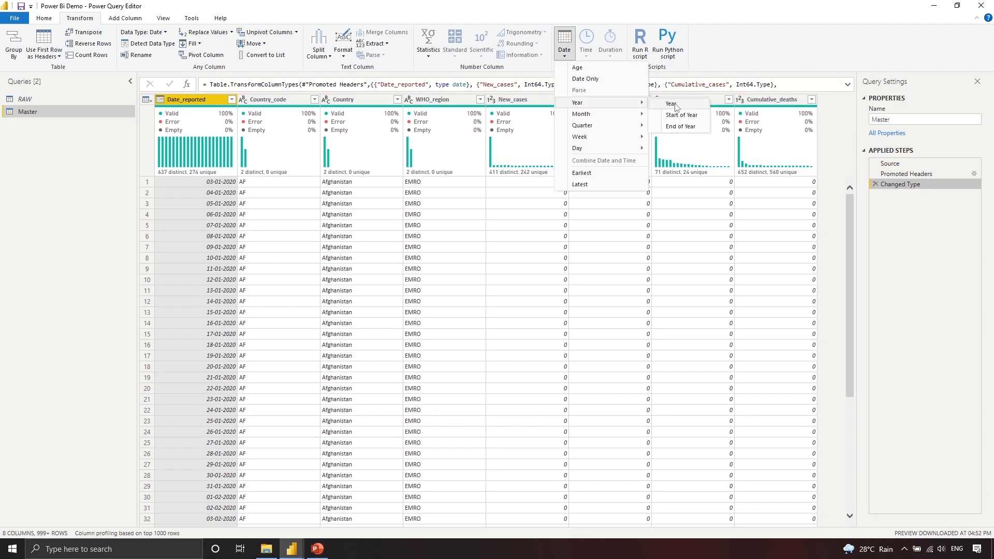
{"action": "left_click", "coordinate": [673, 104]}
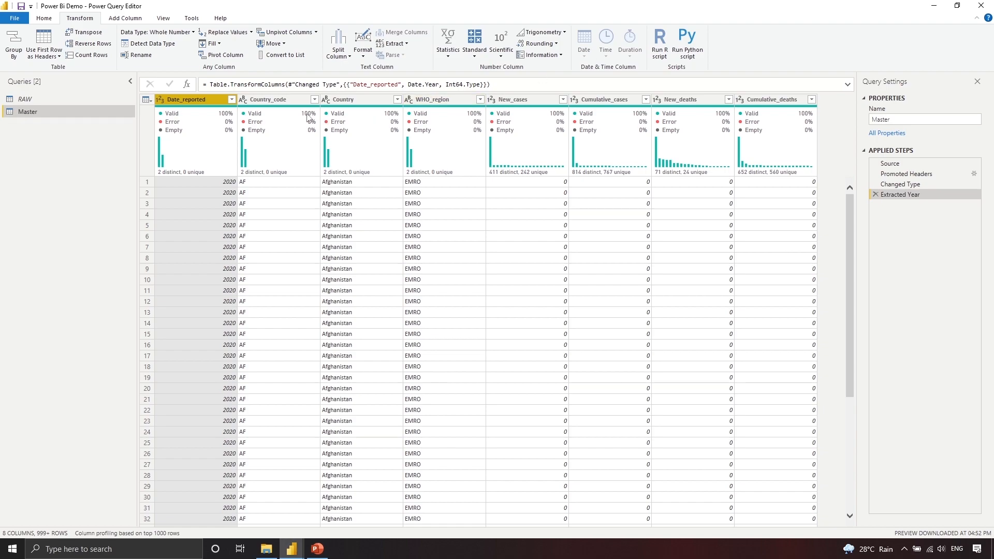
{"action": "left_click", "coordinate": [875, 194]}
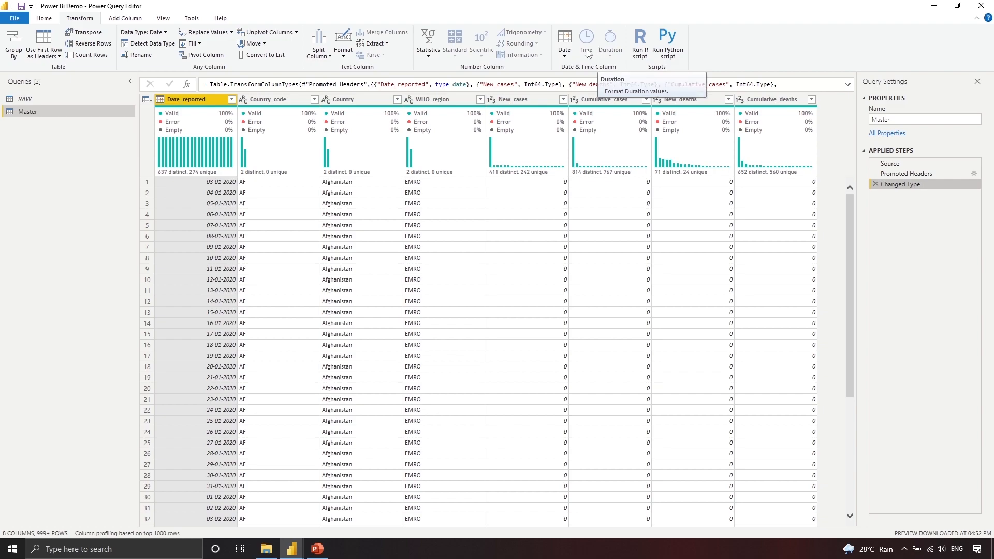
{"action": "left_click", "coordinate": [564, 49]}
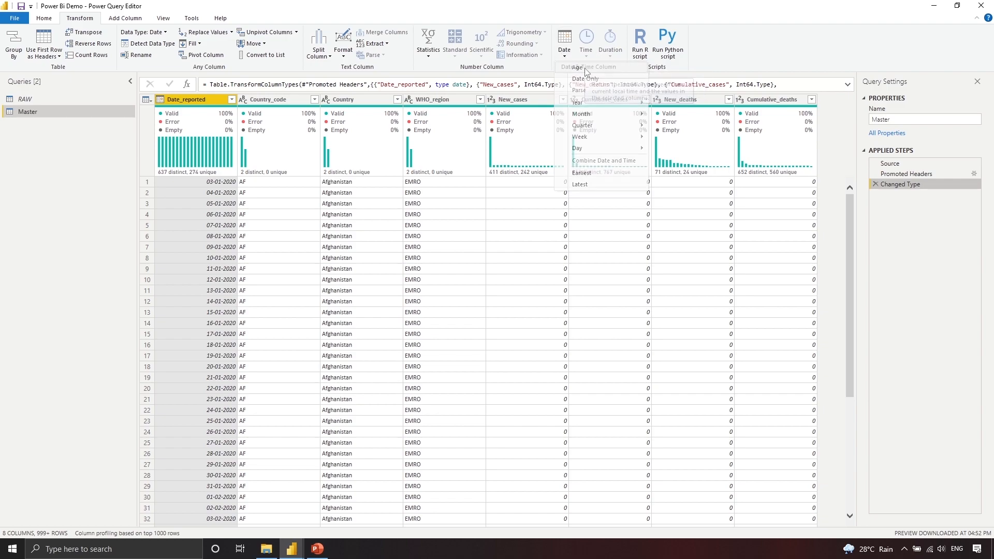
Step: Convert Date_reported to ages, then extract those durations as whole days
{"action": "left_click", "coordinate": [577, 67]}
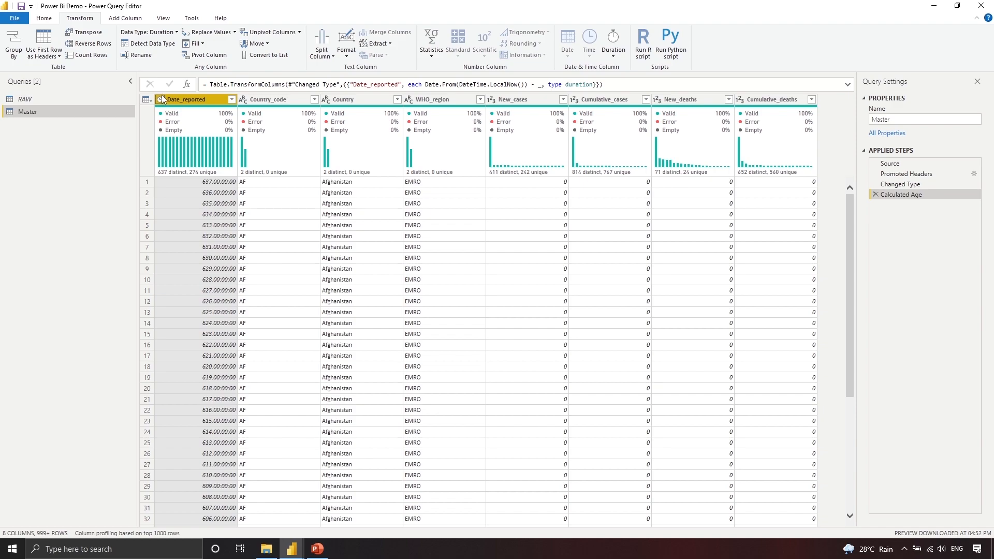
{"action": "left_click", "coordinate": [616, 55]}
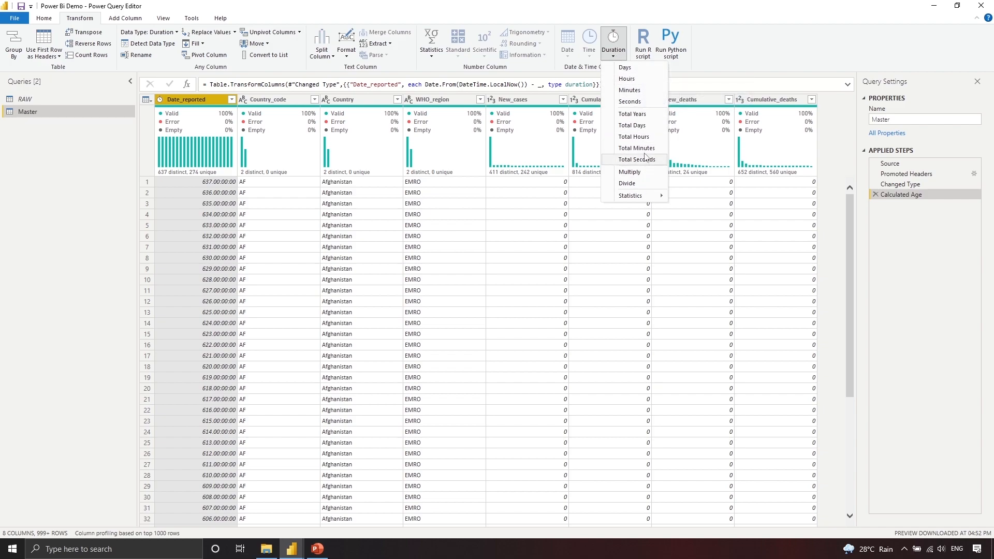
{"action": "left_click", "coordinate": [639, 72]}
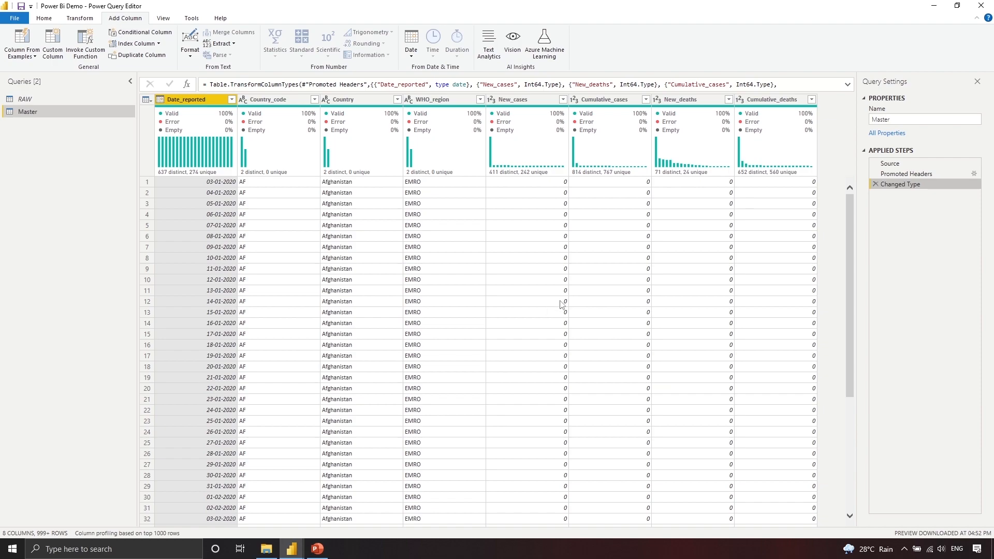
Step: Select the Country_code and WHO_region columns together and bring up the Column From Examples options
{"action": "scroll", "coordinate": [721, 425], "scroll_direction": "down", "scroll_amount": 4}
{"action": "scroll", "coordinate": [721, 425], "scroll_direction": "up", "scroll_amount": 3}
{"action": "left_click", "coordinate": [25, 61]}
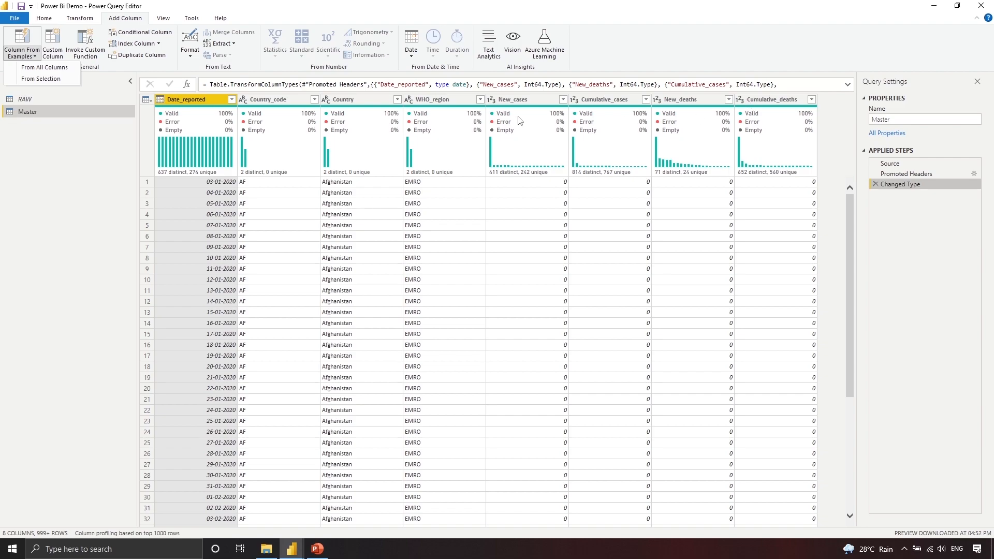
{"action": "left_click", "coordinate": [420, 104]}
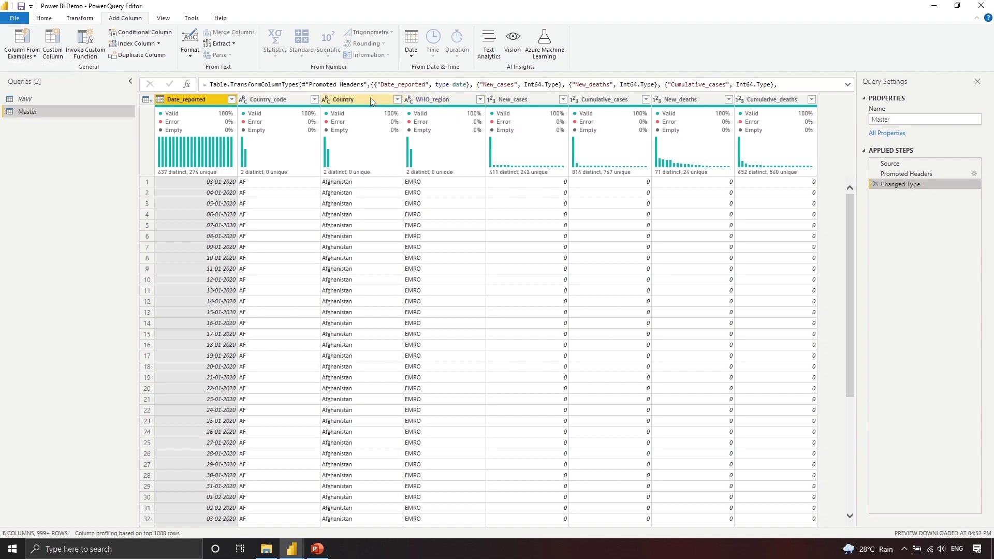
{"action": "left_click", "coordinate": [344, 99]}
{"action": "left_click", "coordinate": [434, 102], "text": "ctrl"}
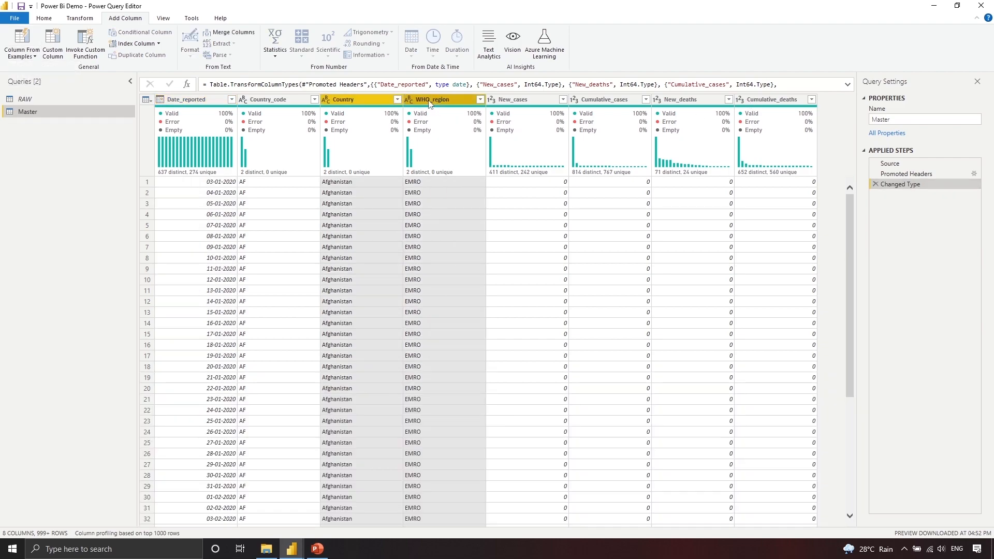
{"action": "left_click", "coordinate": [420, 99]}
{"action": "left_click", "coordinate": [296, 103], "text": "shift"}
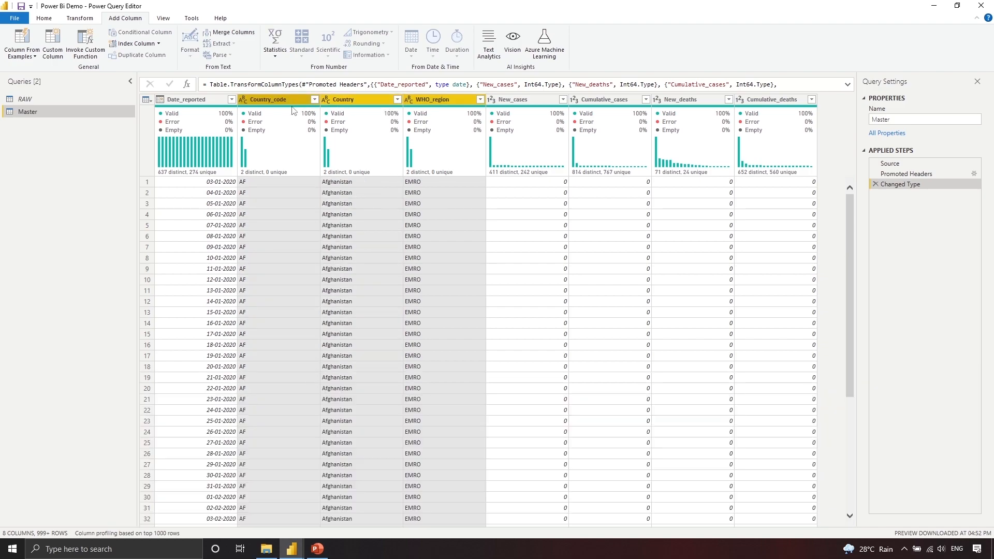
{"action": "left_click", "coordinate": [292, 103]}
{"action": "left_click", "coordinate": [444, 98], "text": "ctrl"}
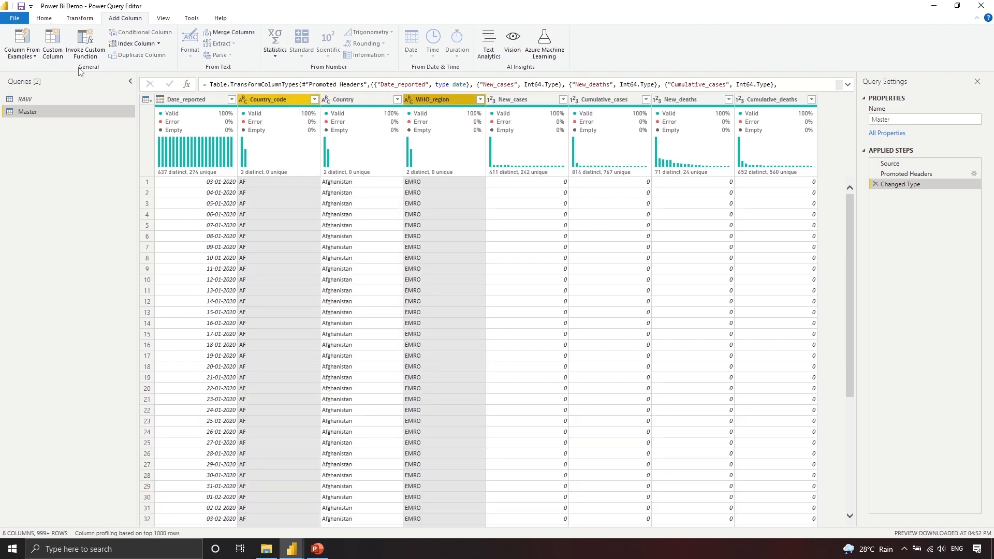
{"action": "left_click", "coordinate": [34, 57]}
Step: Enter AF_EMRO as the example value, check the preview rows, and apply the Merged column
{"action": "left_click", "coordinate": [44, 82]}
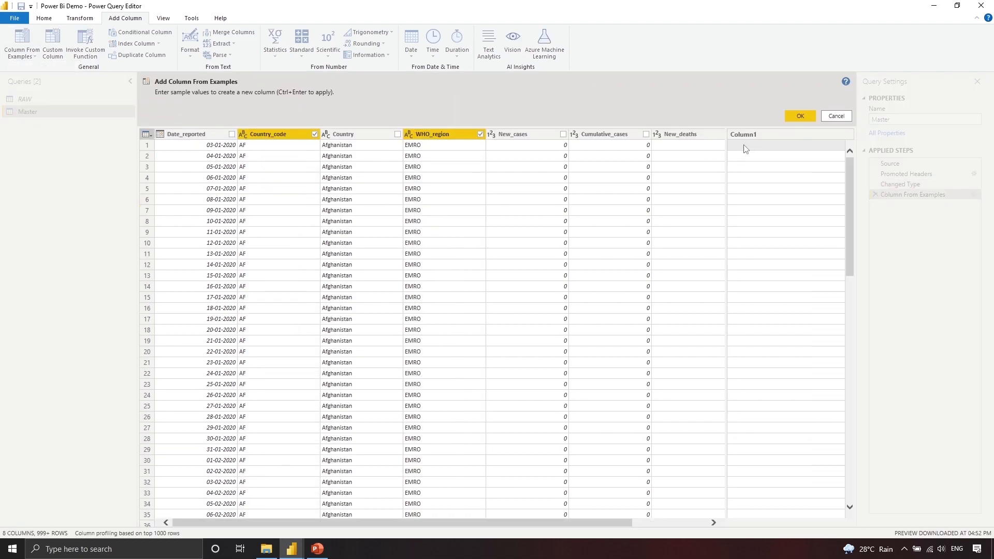
{"action": "left_click", "coordinate": [749, 144]}
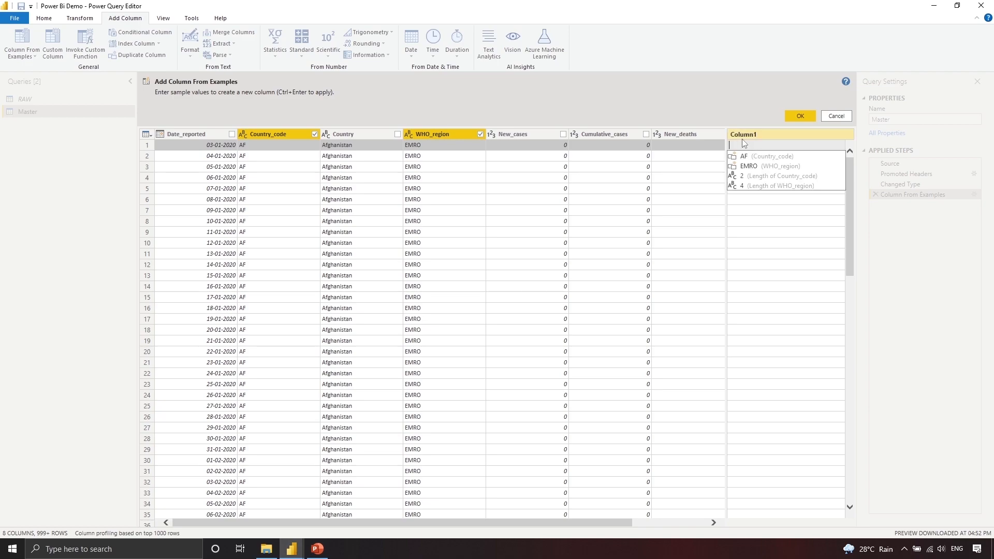
{"action": "type", "text": "AF_EMRO"}
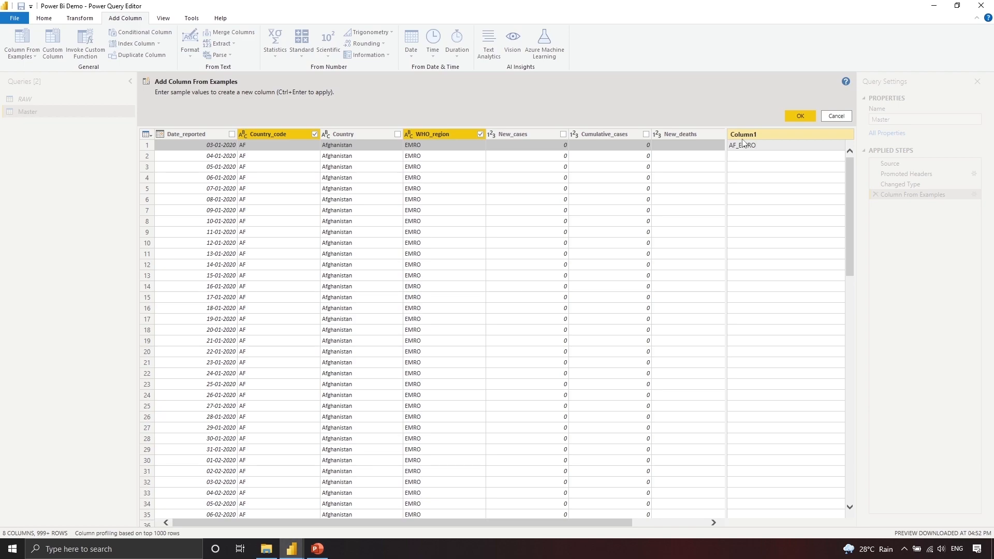
{"action": "key", "text": "Return"}
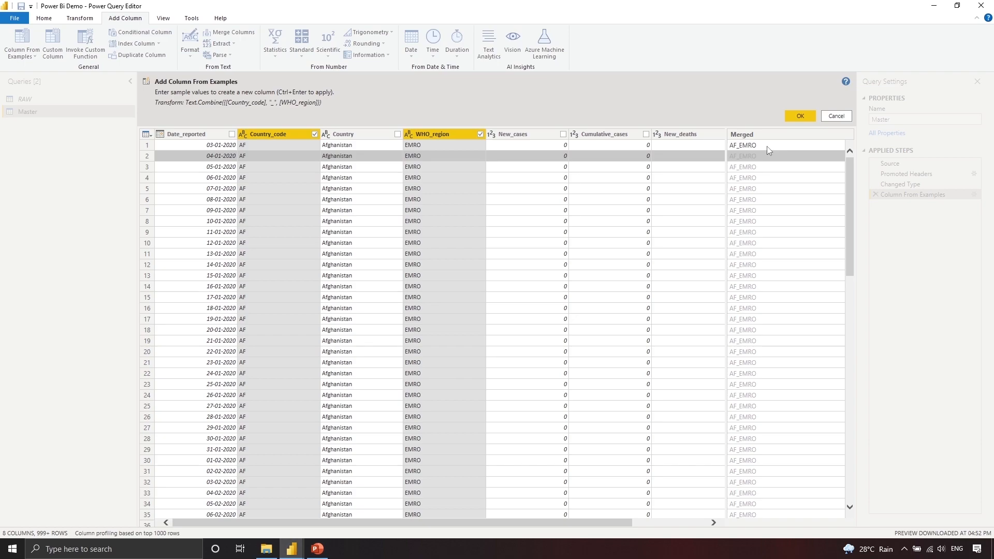
{"action": "left_click", "coordinate": [767, 146]}
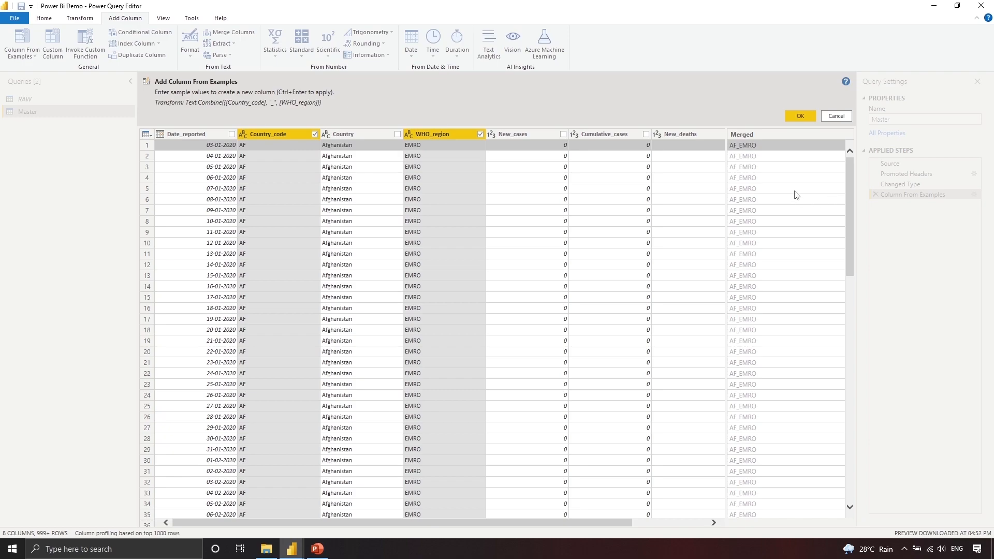
{"action": "scroll", "coordinate": [795, 195], "scroll_direction": "down", "scroll_amount": 7}
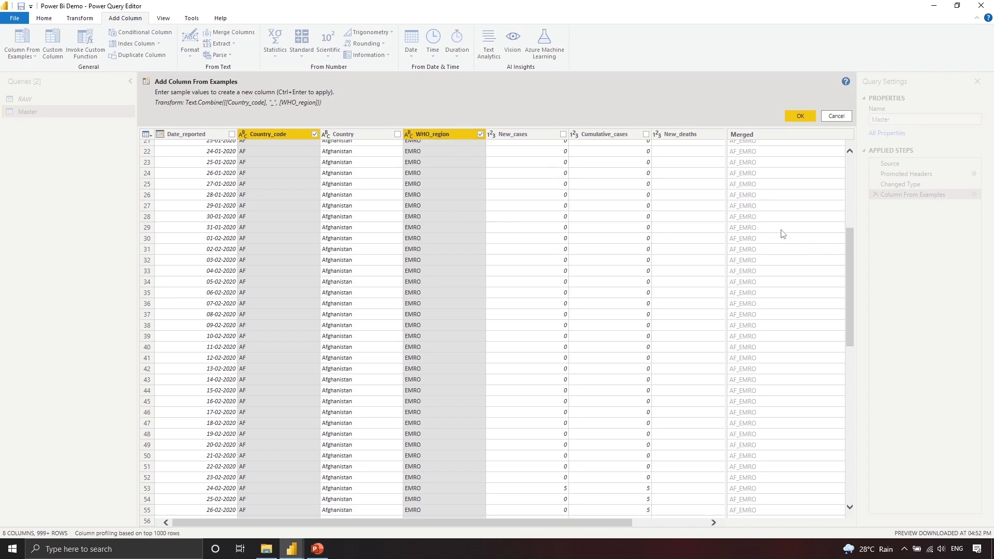
{"action": "scroll", "coordinate": [778, 238], "scroll_direction": "up", "scroll_amount": 7}
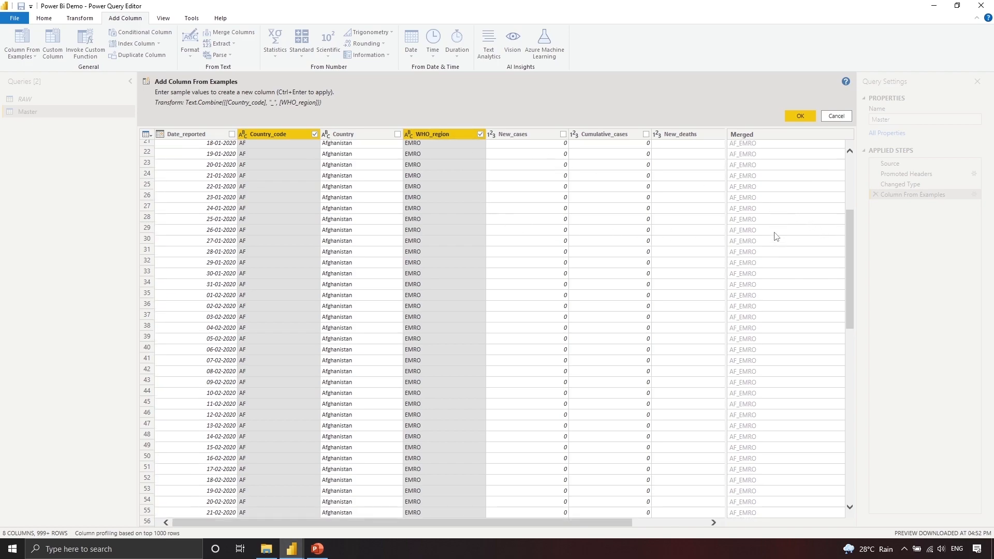
{"action": "left_click", "coordinate": [765, 161]}
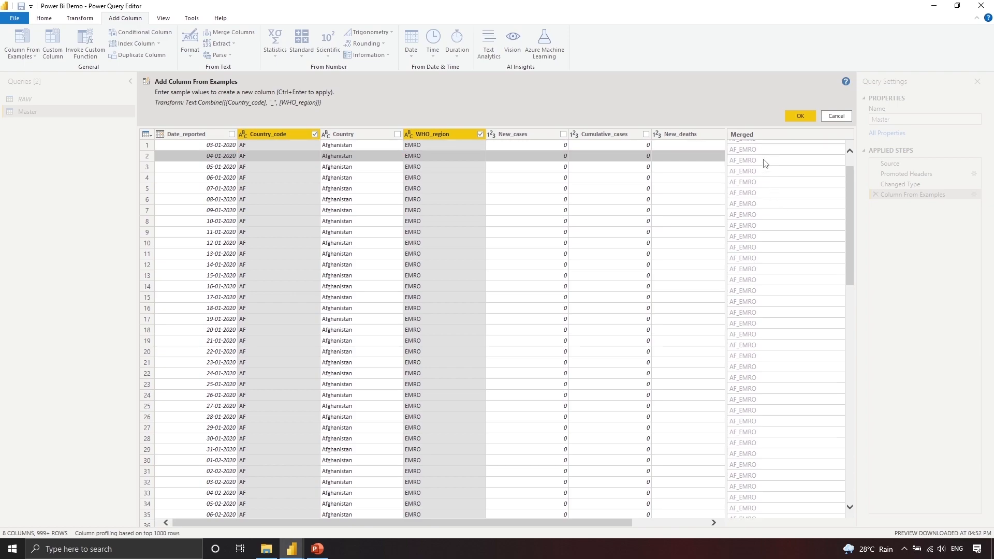
{"action": "scroll", "coordinate": [771, 207], "scroll_direction": "down", "scroll_amount": 20}
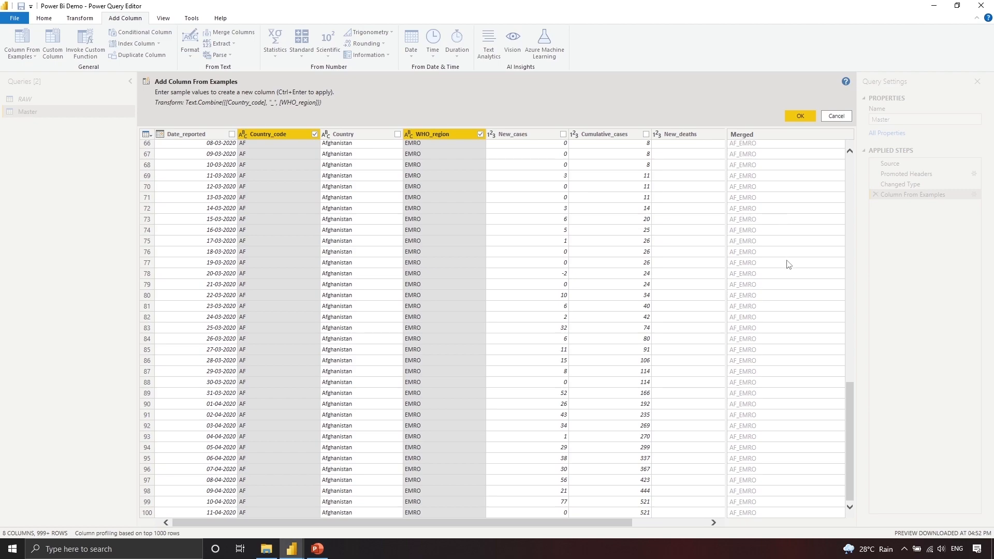
{"action": "scroll", "coordinate": [789, 286], "scroll_direction": "up", "scroll_amount": 20}
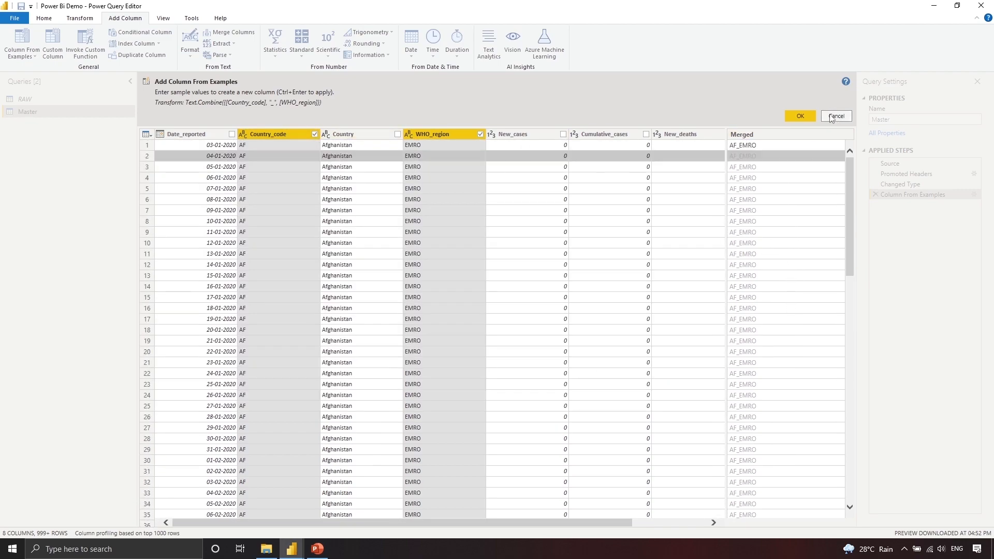
{"action": "left_click", "coordinate": [797, 118]}
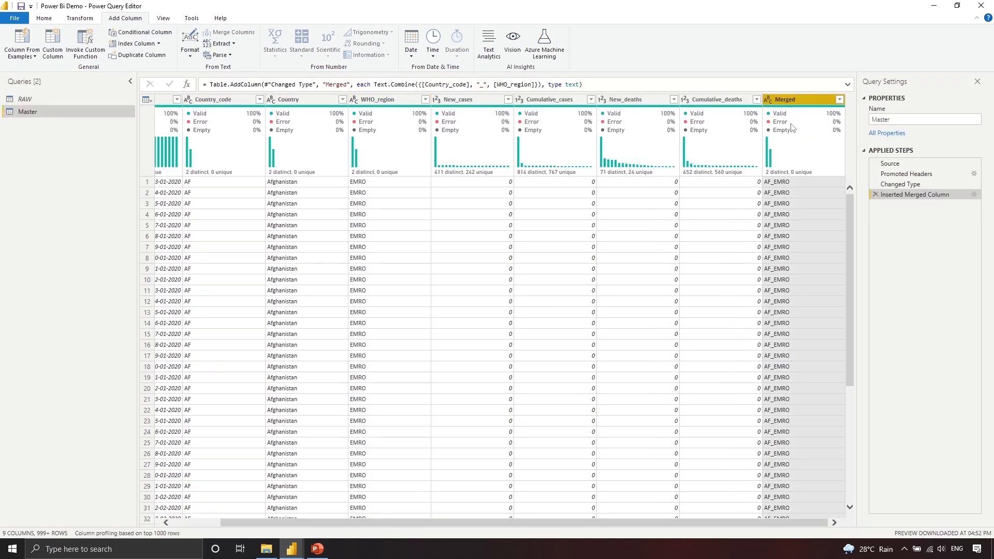
Step: Filter Country to Albania to verify the AL_EURO value, then delete the filter and Merged column steps
{"action": "left_click", "coordinate": [343, 100]}
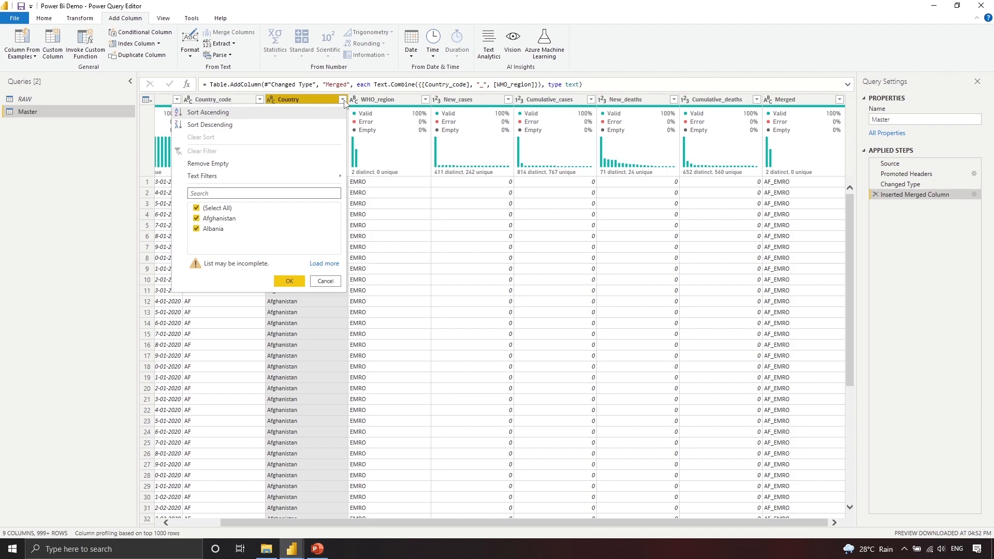
{"action": "left_click", "coordinate": [221, 219]}
{"action": "left_click", "coordinate": [288, 282]}
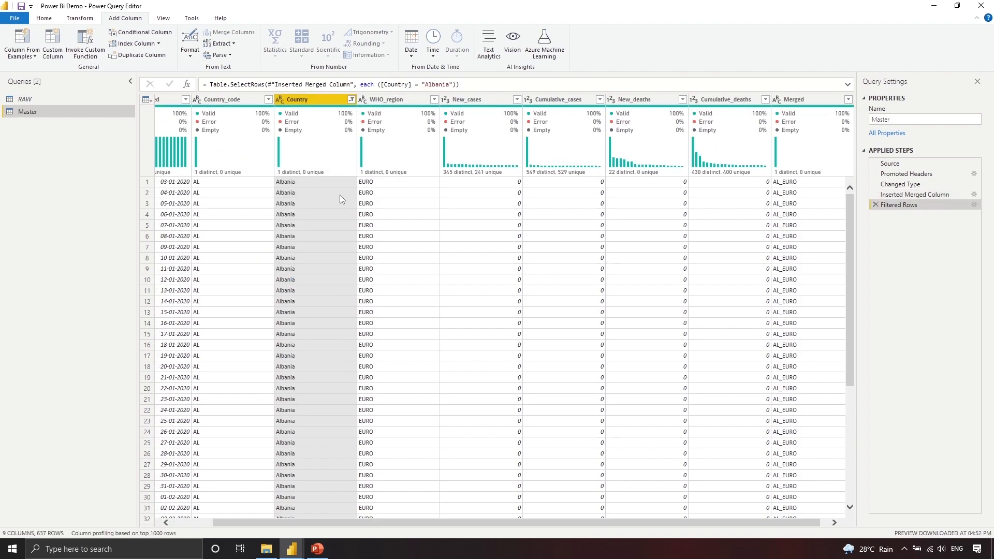
{"action": "left_click", "coordinate": [250, 185]}
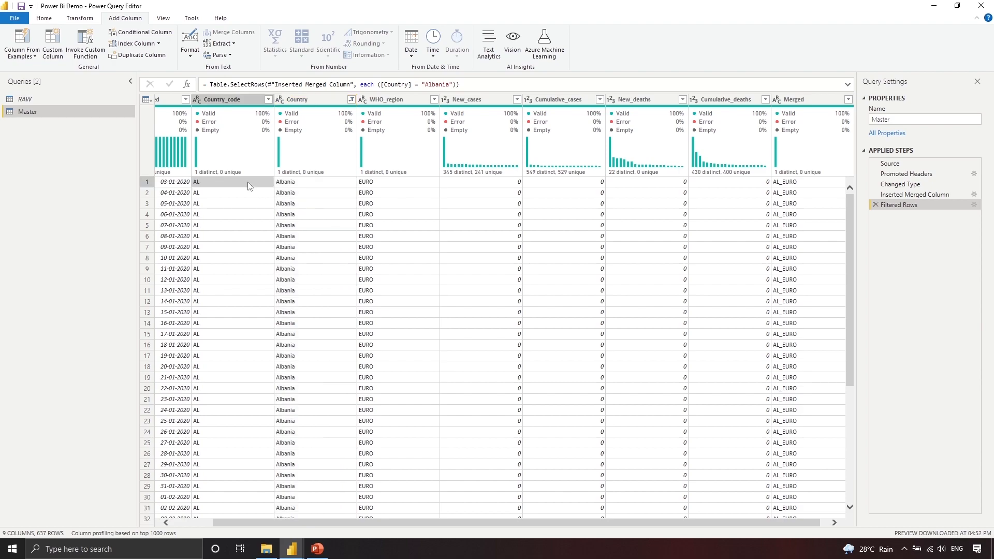
{"action": "left_click", "coordinate": [385, 184]}
{"action": "left_click", "coordinate": [806, 181]}
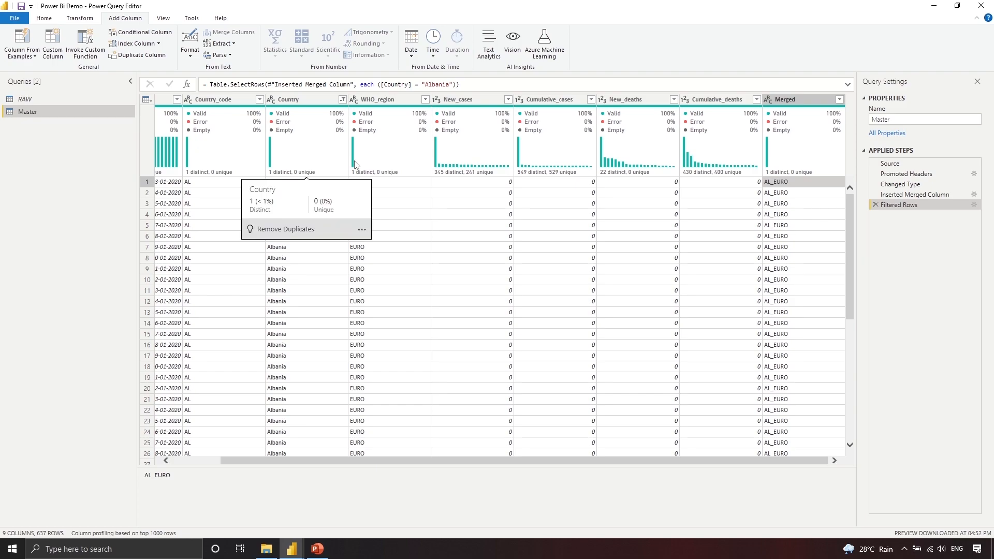
{"action": "left_click", "coordinate": [875, 205]}
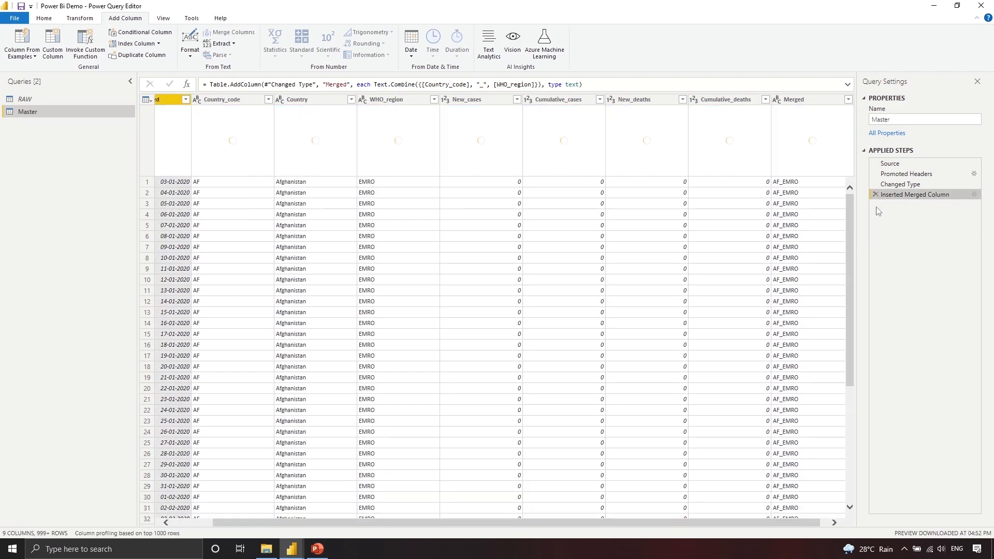
{"action": "left_click", "coordinate": [875, 195]}
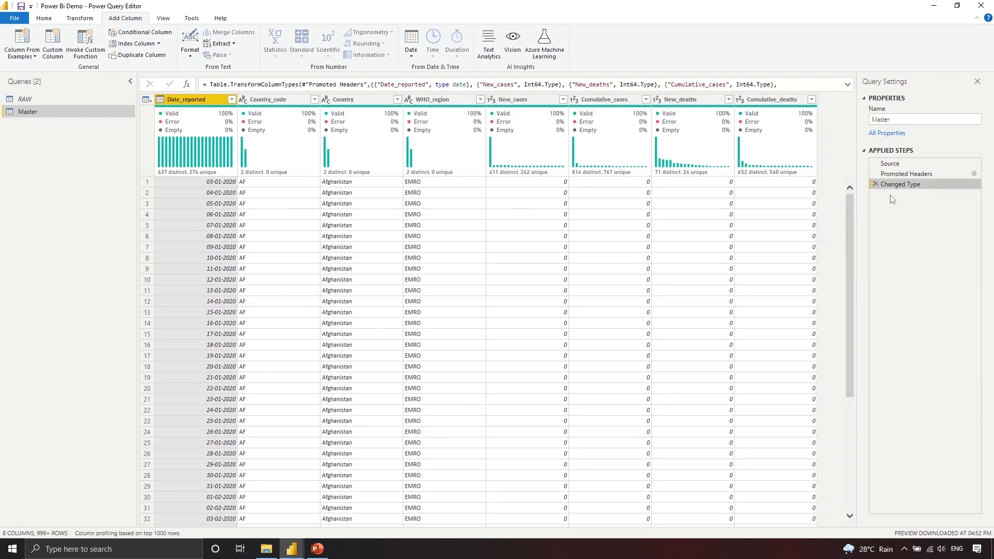
Step: Create a Custom column with the formula [New_deaths]+5
{"action": "left_click", "coordinate": [51, 59]}
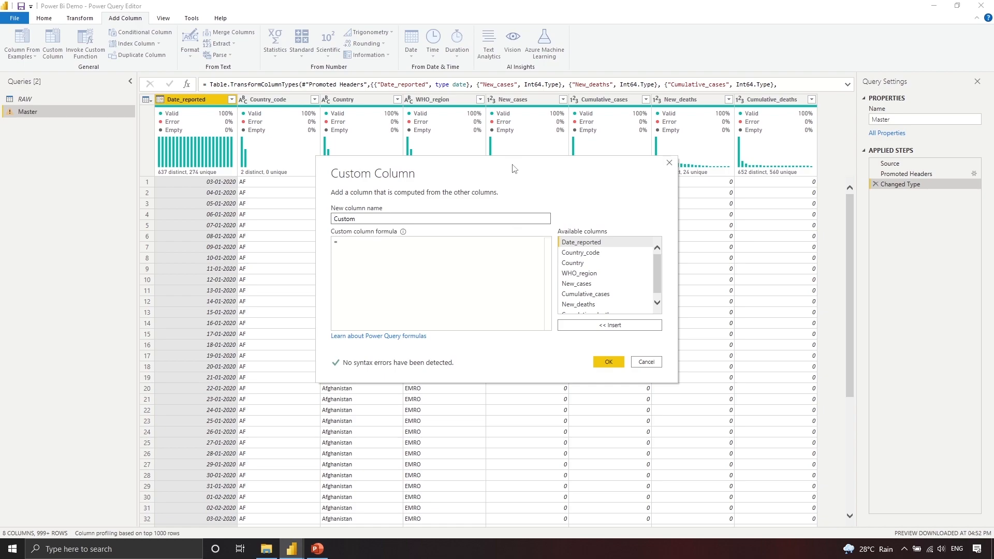
{"action": "left_click_drag", "start_coordinate": [514, 168], "coordinate": [510, 187]}
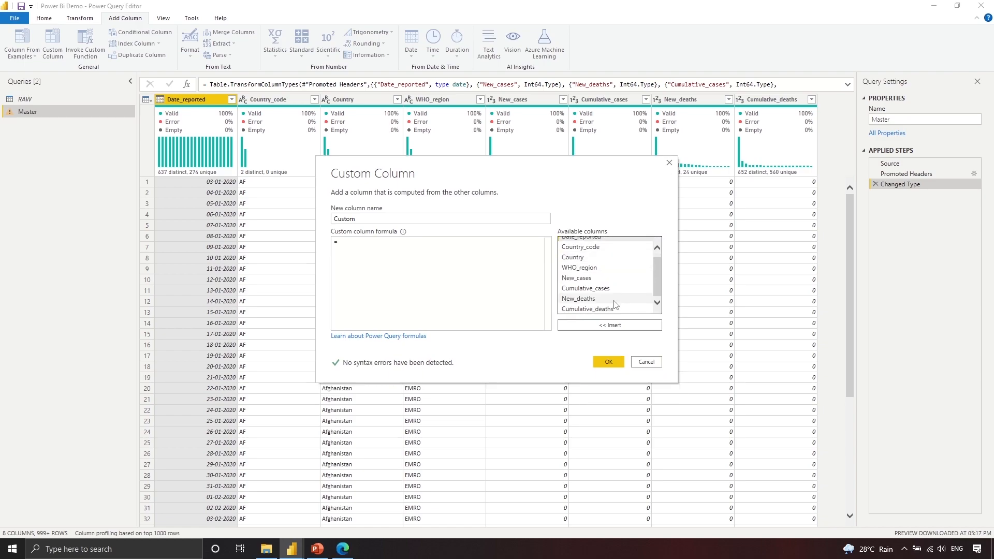
{"action": "double_click", "coordinate": [608, 300]}
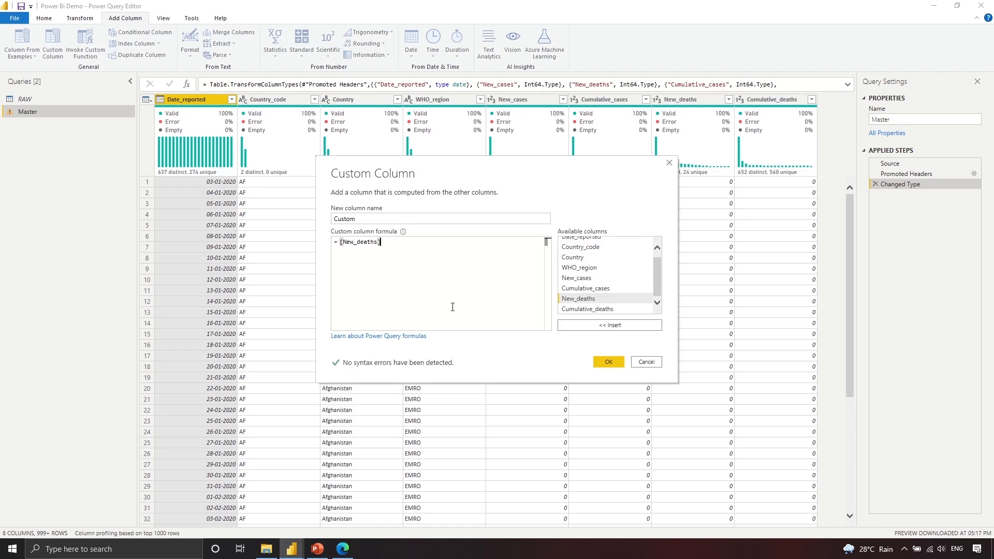
{"action": "left_click", "coordinate": [600, 279]}
{"action": "left_click", "coordinate": [610, 325]}
{"action": "left_click", "coordinate": [381, 242]}
{"action": "type", "text": "+[New_cases"}
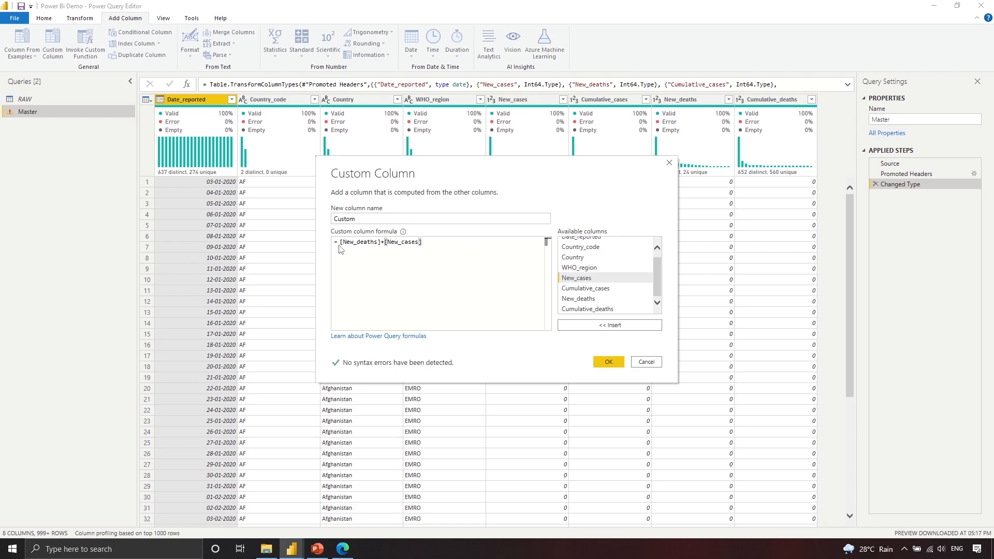
{"action": "left_click_drag", "start_coordinate": [430, 245], "coordinate": [474, 239]}
{"action": "type", "text": "5"}
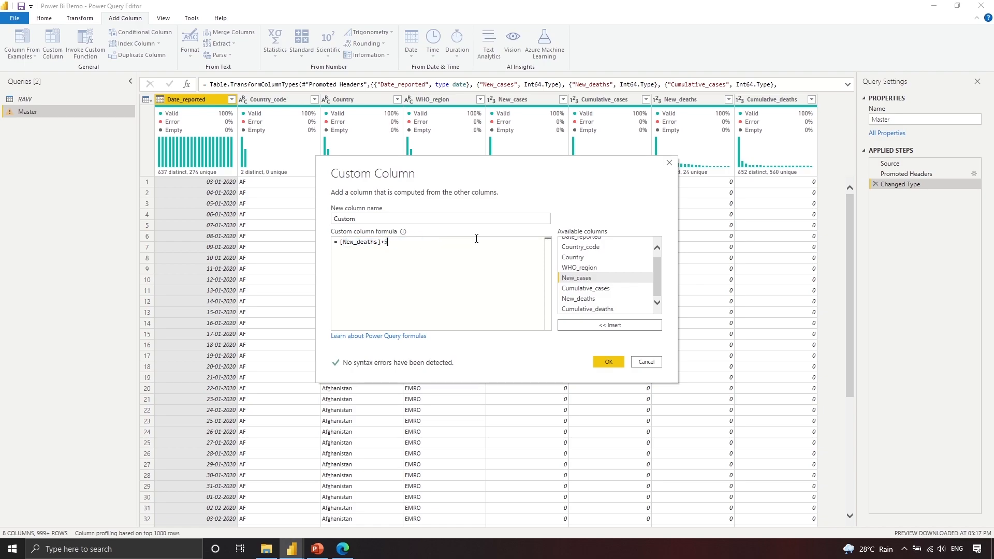
{"action": "left_click", "coordinate": [607, 362]}
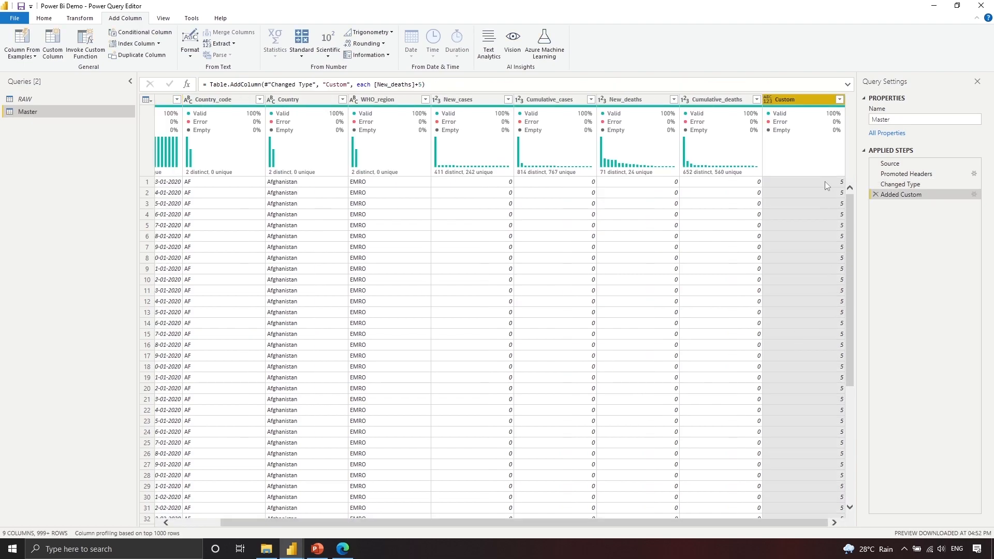